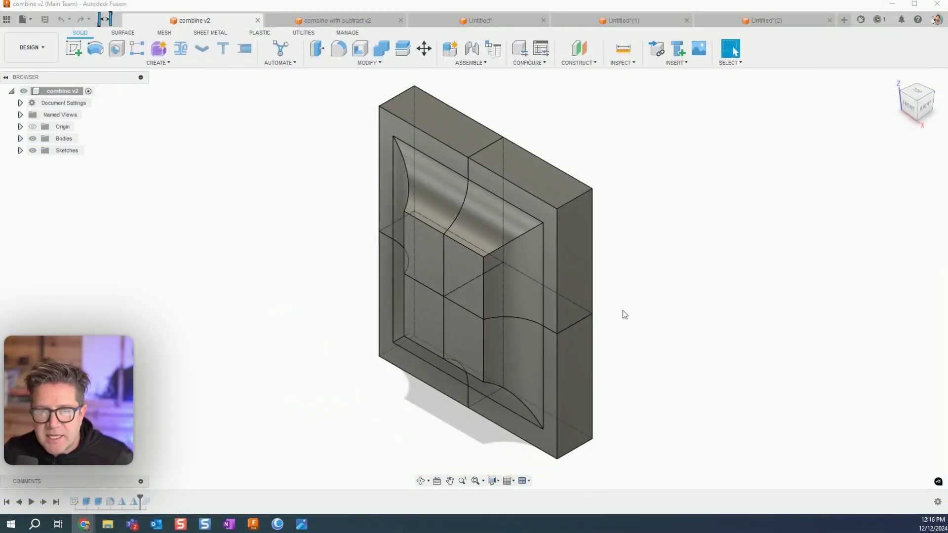
Step: Expand the Bodies folder in the Browser to list Body1, Body2, Body3 and Body4
{"action": "left_click", "coordinate": [20, 138]}
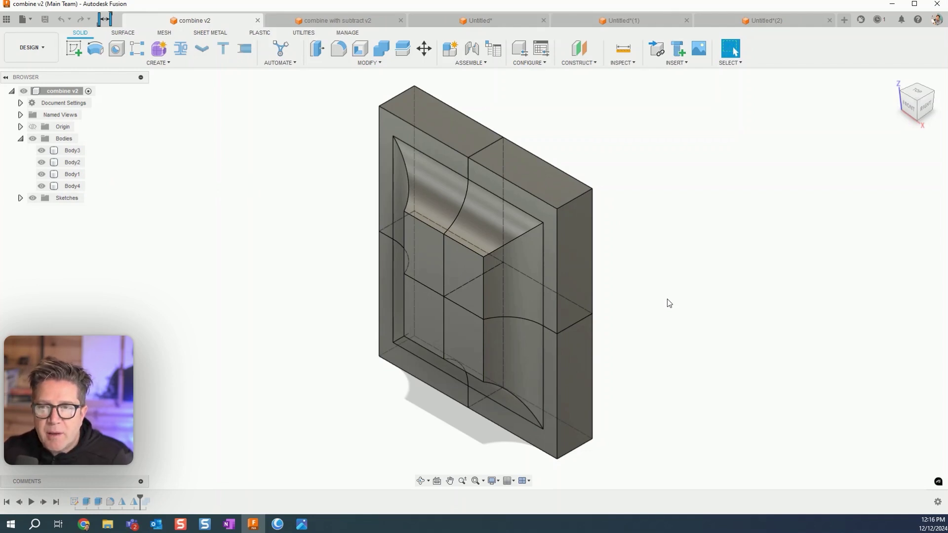
Step: Join Body1, Body2 and Body3 into target Body4 with Combine
{"action": "left_click", "coordinate": [382, 51]}
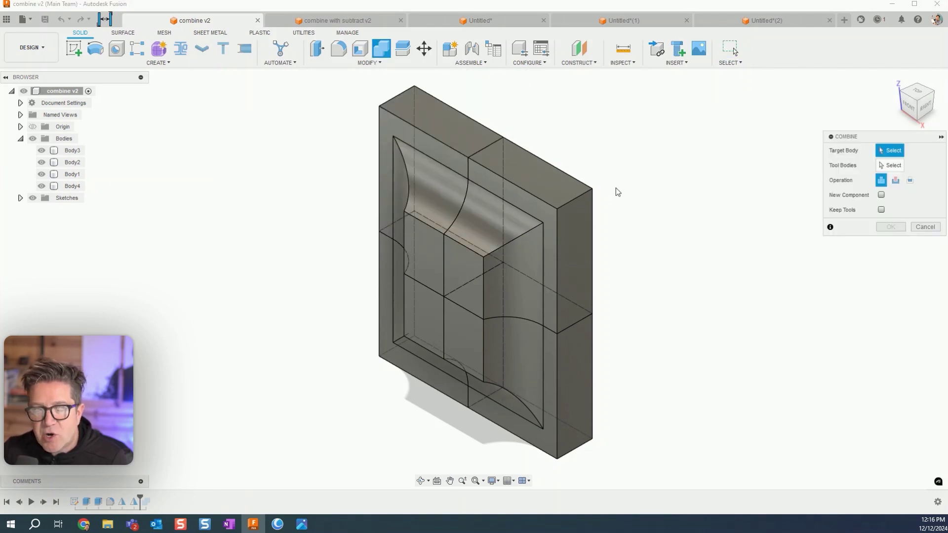
{"action": "left_click", "coordinate": [540, 194]}
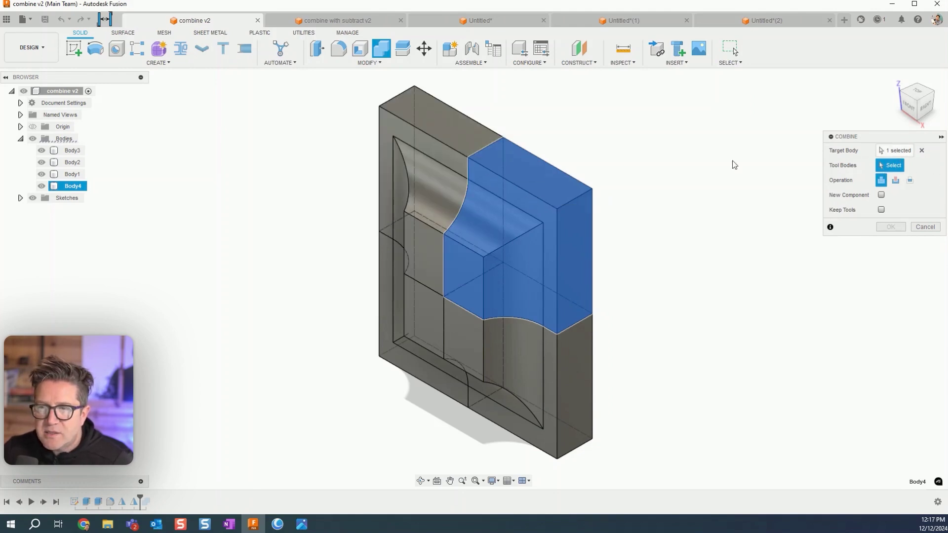
{"action": "left_click", "coordinate": [64, 138]}
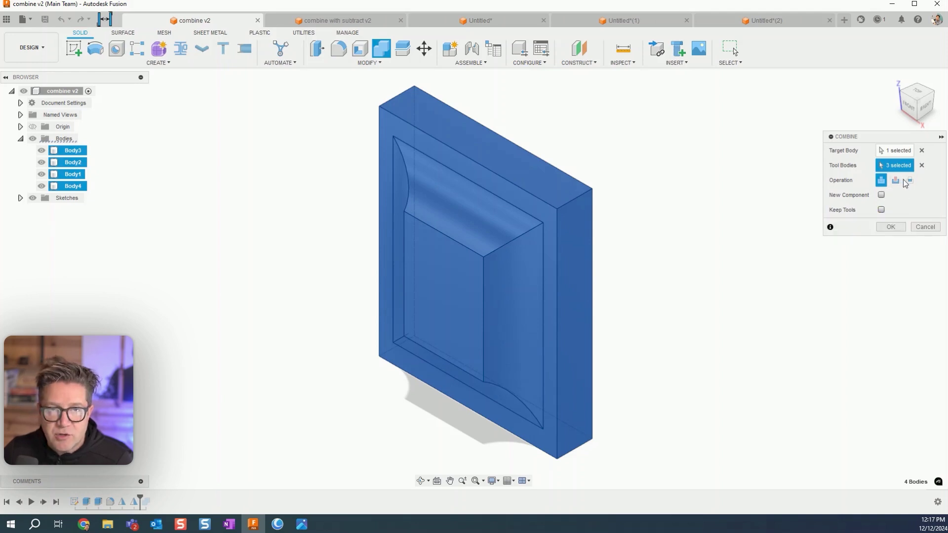
{"action": "key", "text": "Return"}
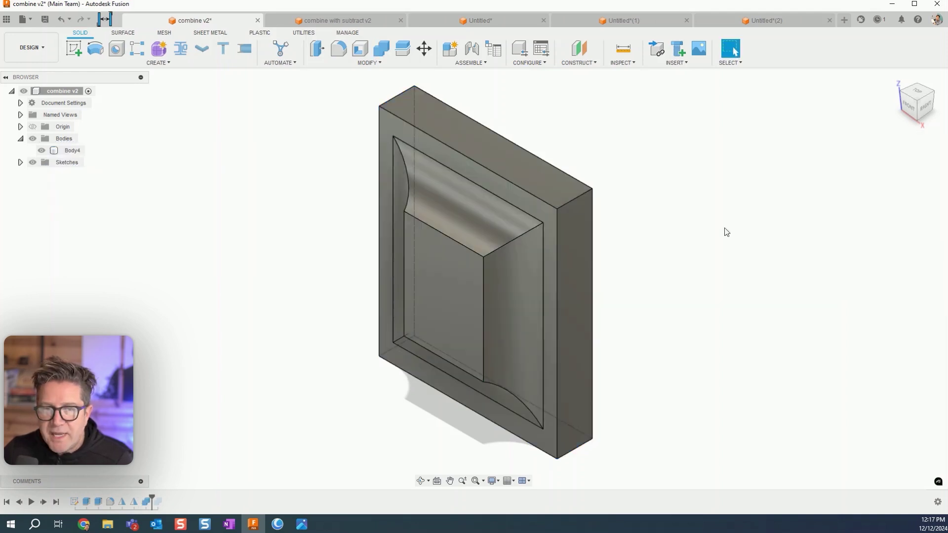
{"action": "left_click", "coordinate": [75, 151]}
{"action": "left_click", "coordinate": [189, 201]}
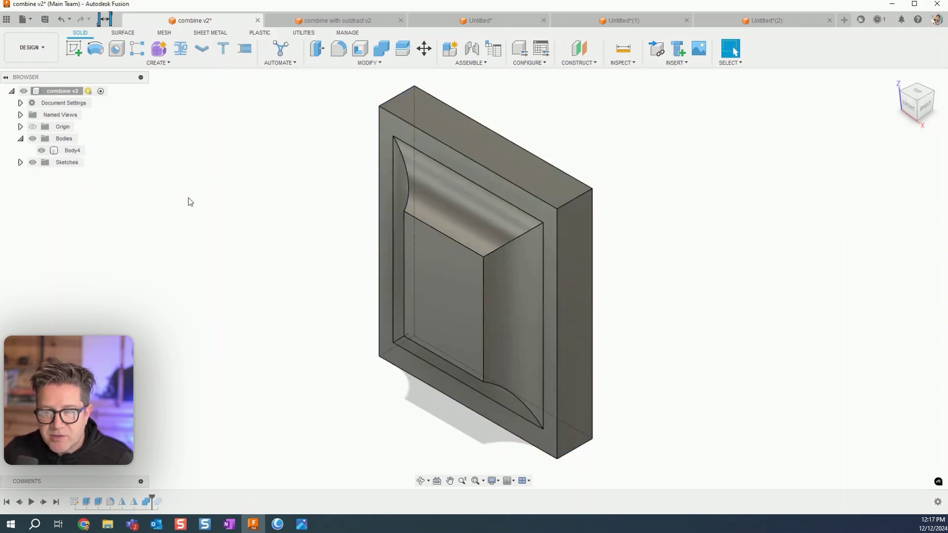
Step: Orbit to inspect the merged block, then switch to the 'combine with subtract v2' design
{"action": "middle_click_drag", "start_coordinate": [642, 309], "coordinate": [407, 277], "text": "shift"}
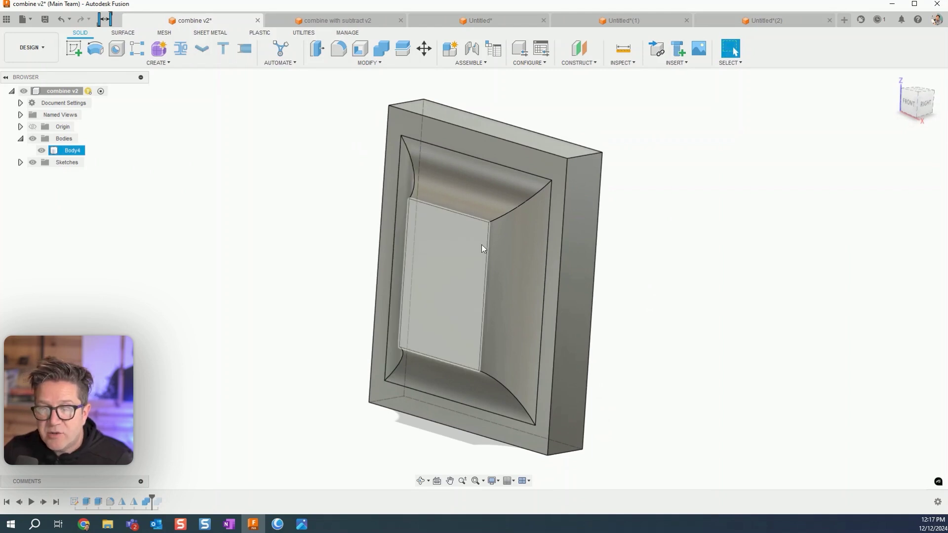
{"action": "mouse_move", "coordinate": [643, 277]}
{"action": "middle_mouse_down", "text": "shift"}
{"action": "mouse_move", "coordinate": [658, 264]}
{"action": "mouse_move", "coordinate": [648, 291]}
{"action": "middle_mouse_up", "text": "shift"}
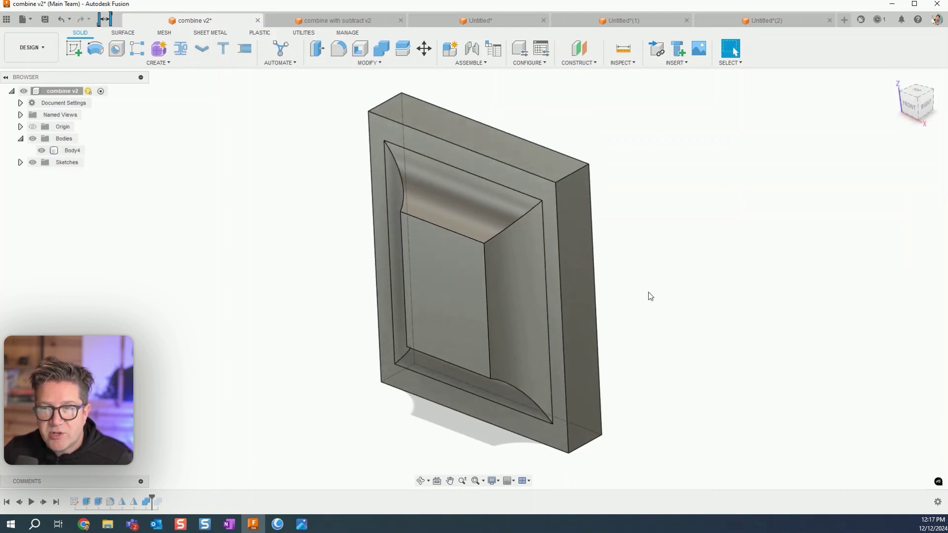
{"action": "left_click", "coordinate": [346, 23]}
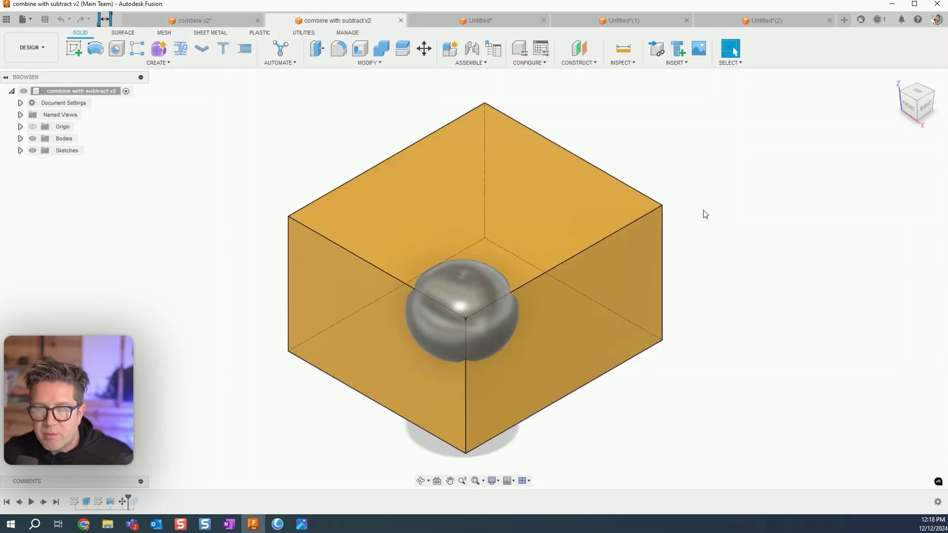
Step: Cut the sphere from the orange box with Combine, keeping the sphere as a tool body
{"action": "left_click", "coordinate": [435, 288]}
{"action": "scroll", "coordinate": [516, 412], "scroll_direction": "up", "scroll_amount": 2}
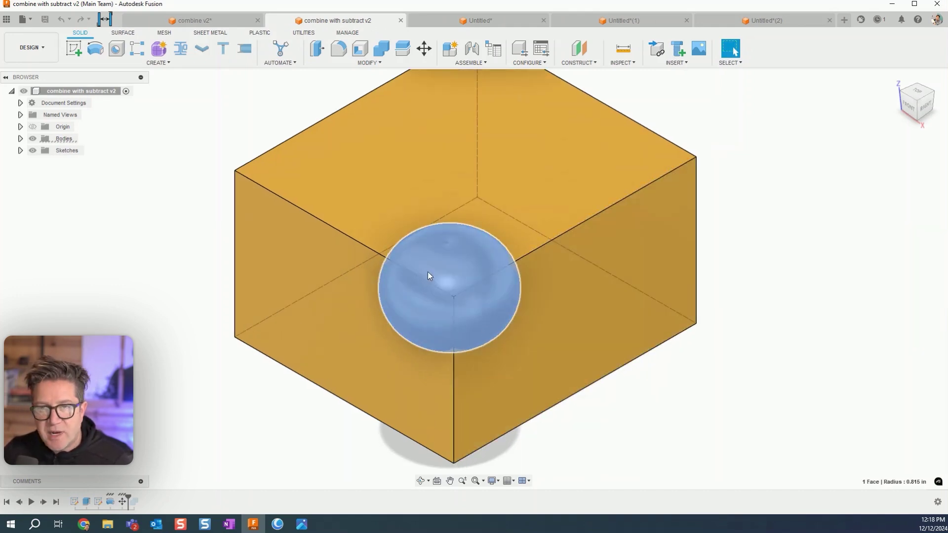
{"action": "left_click", "coordinate": [262, 95]}
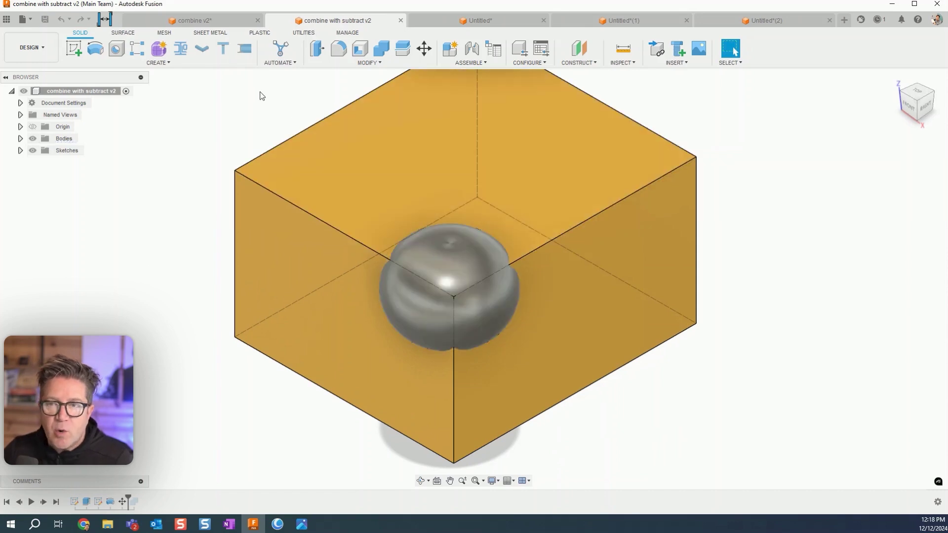
{"action": "left_click", "coordinate": [381, 48]}
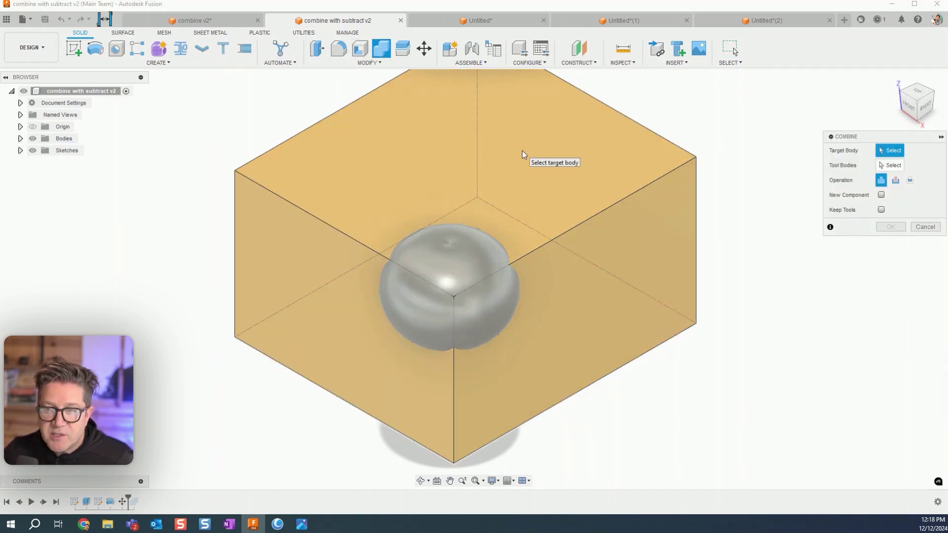
{"action": "left_click", "coordinate": [523, 152]}
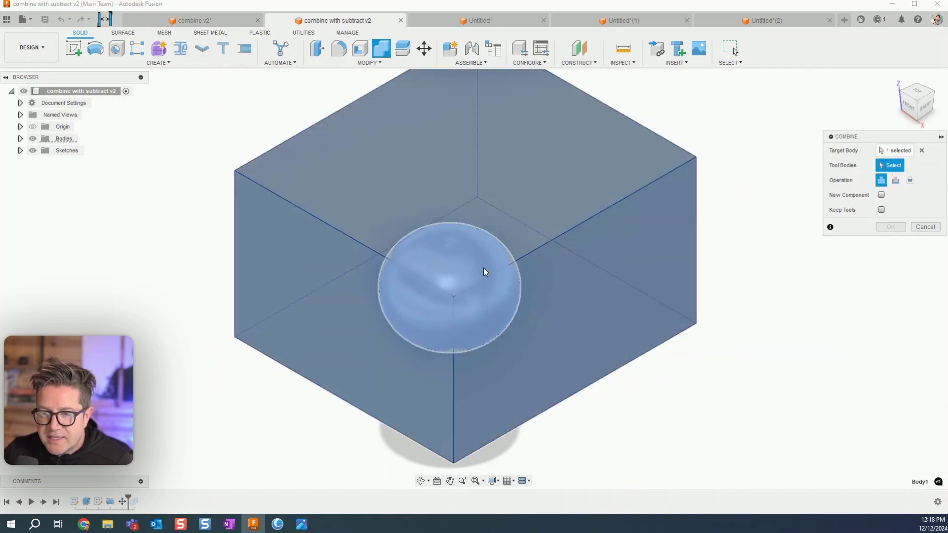
{"action": "left_click", "coordinate": [463, 278]}
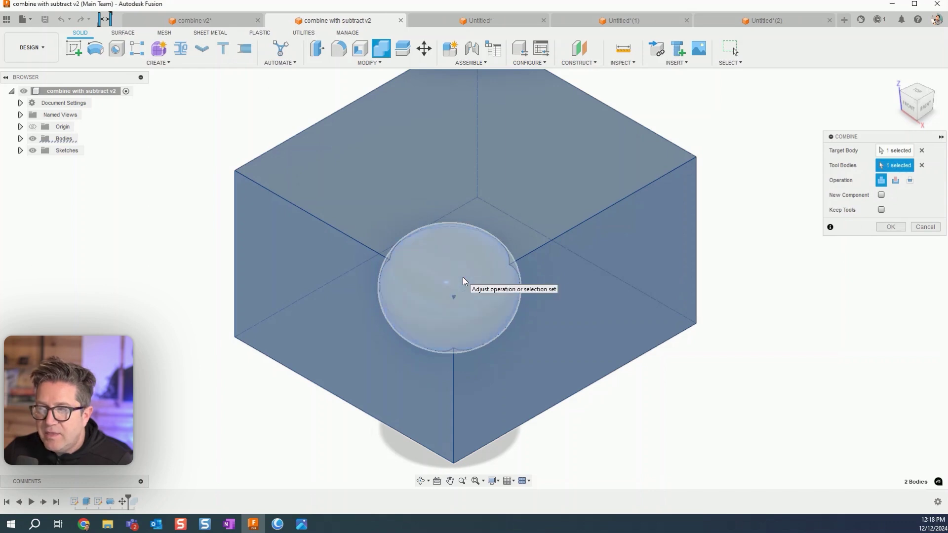
{"action": "left_click", "coordinate": [895, 181]}
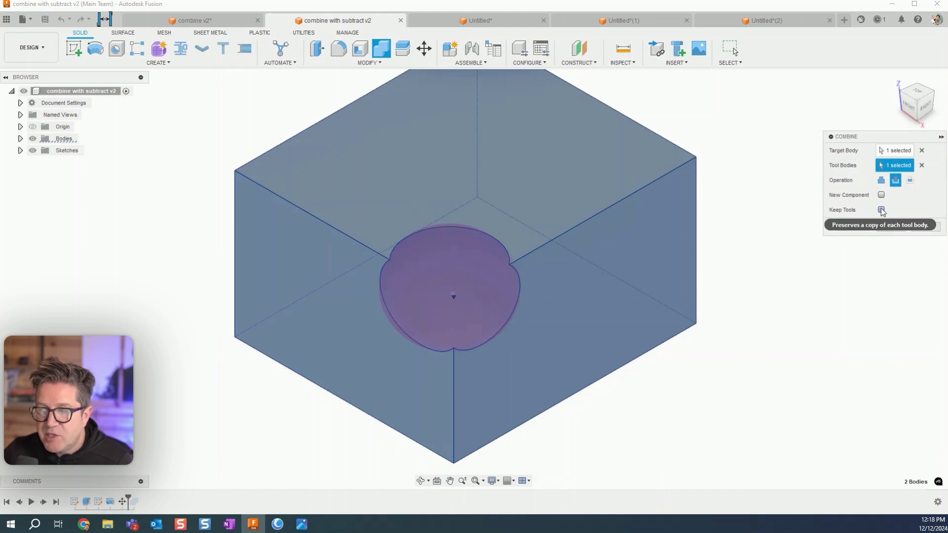
{"action": "left_click", "coordinate": [881, 210]}
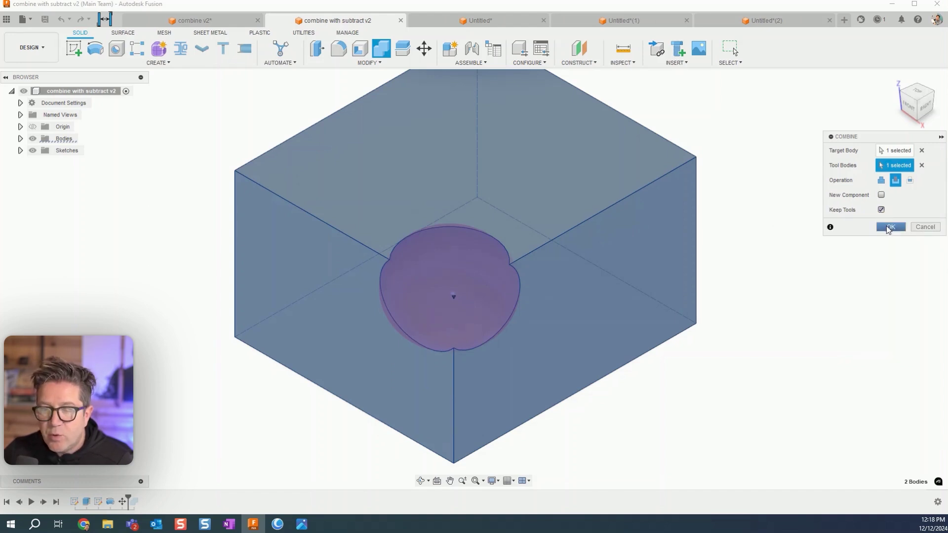
{"action": "left_click", "coordinate": [892, 227]}
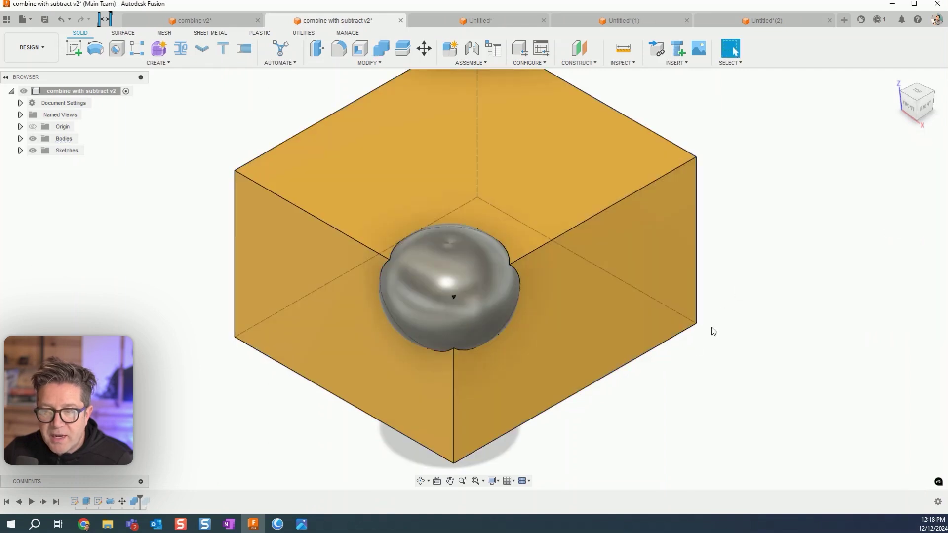
Step: Hide the kept sphere and orbit to view the rounded cavity in the box
{"action": "left_click", "coordinate": [470, 282]}
{"action": "key", "text": "v"}
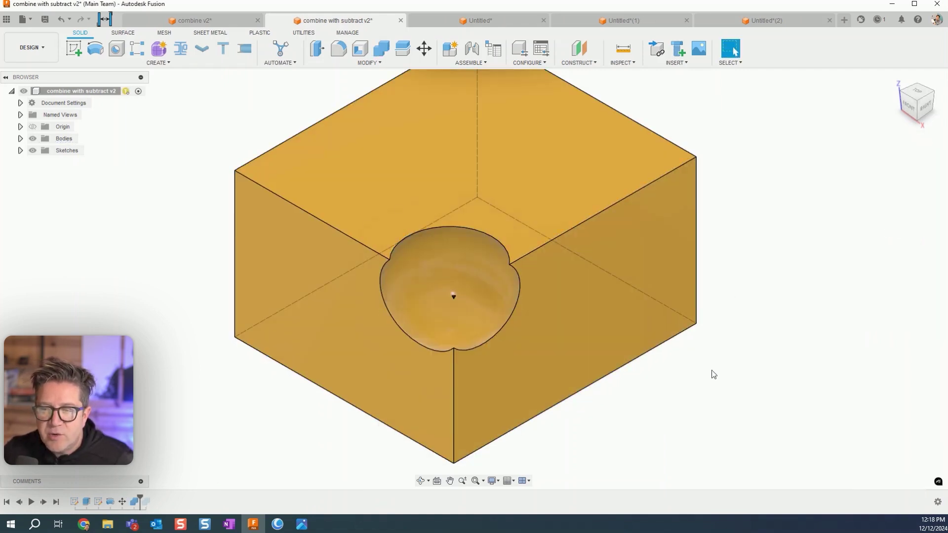
{"action": "mouse_move", "coordinate": [782, 199]}
{"action": "left_mouse_down"}
{"action": "mouse_move", "coordinate": [751, 214]}
{"action": "mouse_move", "coordinate": [770, 206]}
{"action": "mouse_move", "coordinate": [760, 205]}
{"action": "mouse_move", "coordinate": [768, 182]}
{"action": "mouse_move", "coordinate": [770, 193]}
{"action": "left_mouse_up"}
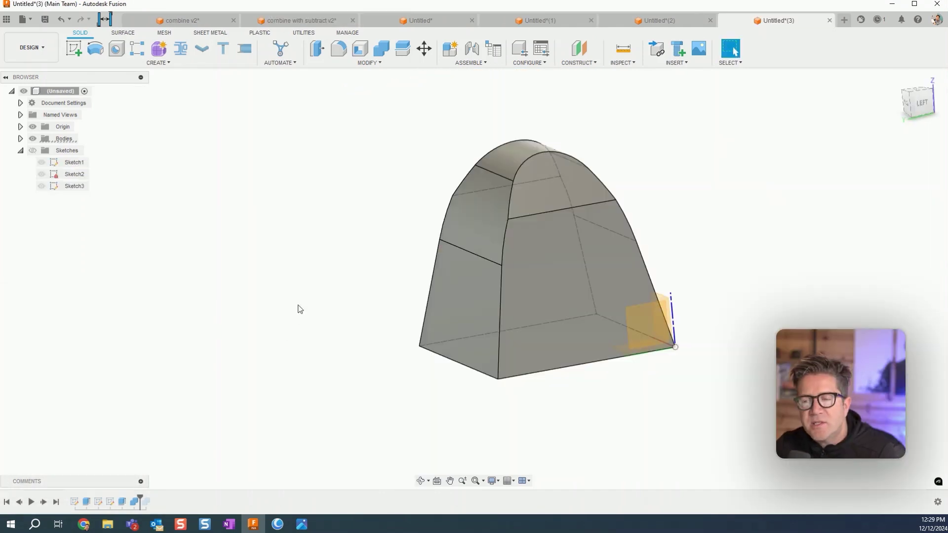
Step: Inspect the house-shaped solid from the left, back and an angled 3D view
{"action": "middle_click_drag", "start_coordinate": [332, 277], "coordinate": [346, 282], "text": "shift"}
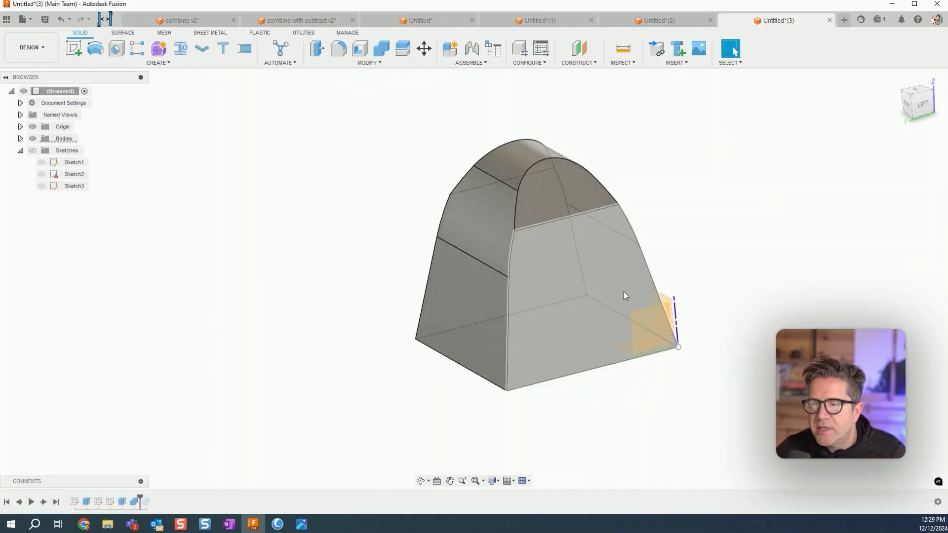
{"action": "left_click", "coordinate": [921, 102]}
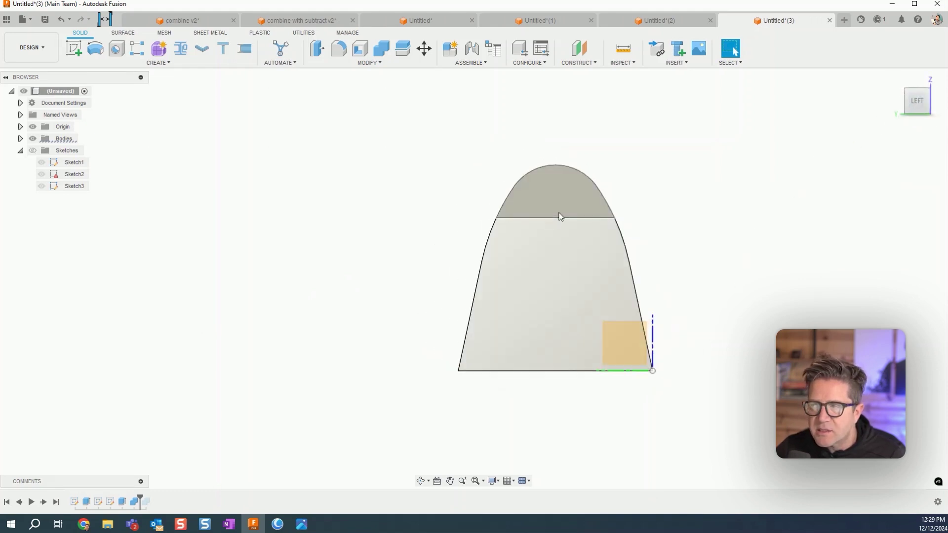
{"action": "left_click", "coordinate": [898, 102]}
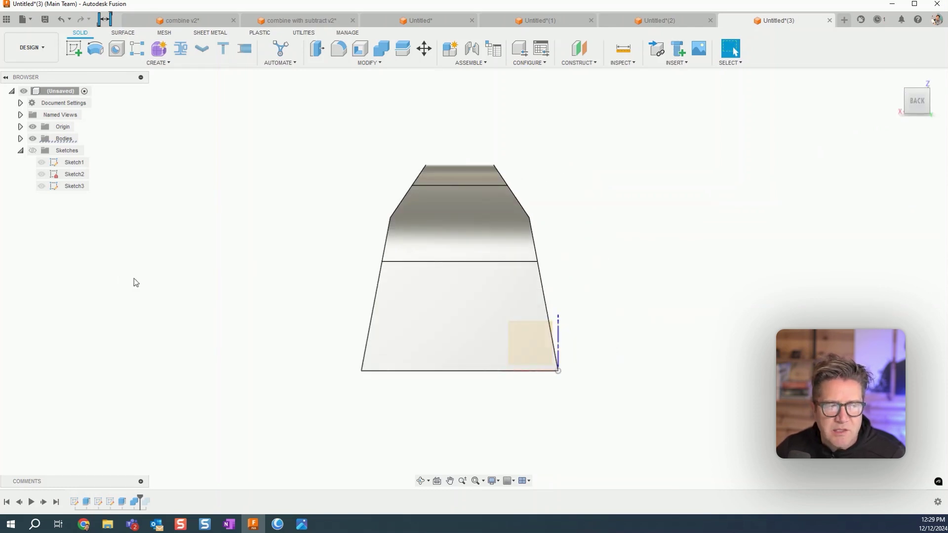
{"action": "middle_click_drag", "start_coordinate": [214, 302], "coordinate": [297, 334], "text": "shift"}
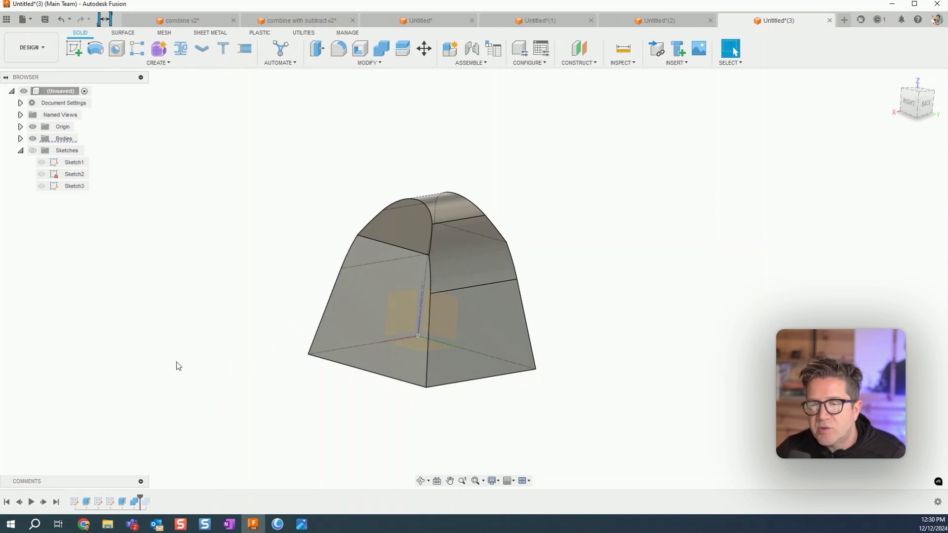
{"action": "middle_click_drag", "start_coordinate": [275, 365], "coordinate": [269, 373], "text": "shift"}
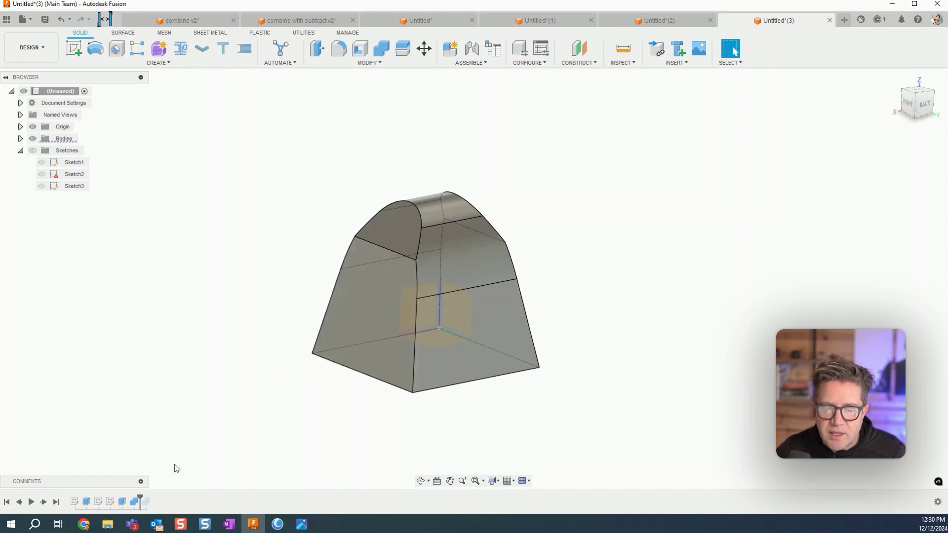
Step: Roll the timeline back one step to reveal the overlapping roof and arch bodies
{"action": "left_click_drag", "start_coordinate": [140, 501], "coordinate": [128, 502]}
{"action": "scroll", "coordinate": [354, 320], "scroll_direction": "down", "scroll_amount": 5}
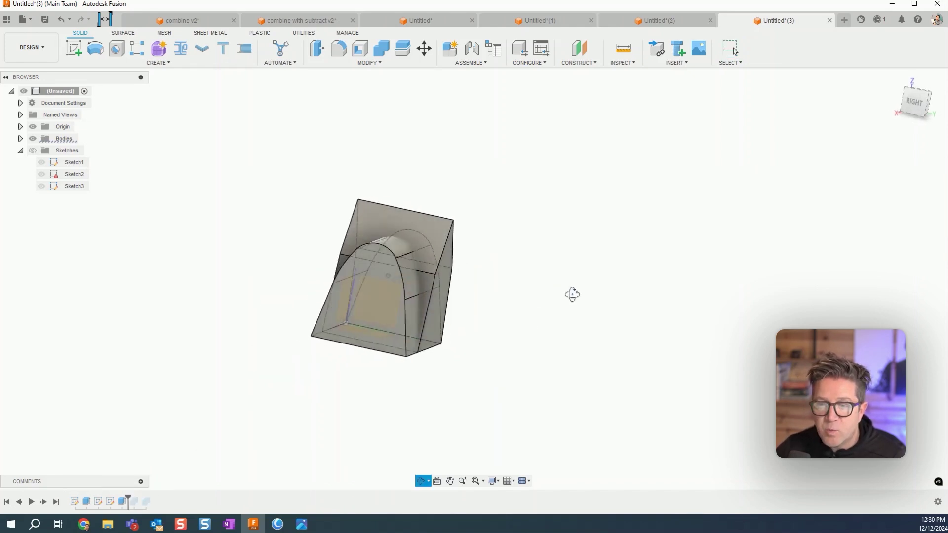
{"action": "middle_click_drag", "start_coordinate": [582, 296], "coordinate": [536, 306], "text": "shift"}
{"action": "scroll", "coordinate": [395, 280], "scroll_direction": "up", "scroll_amount": 4}
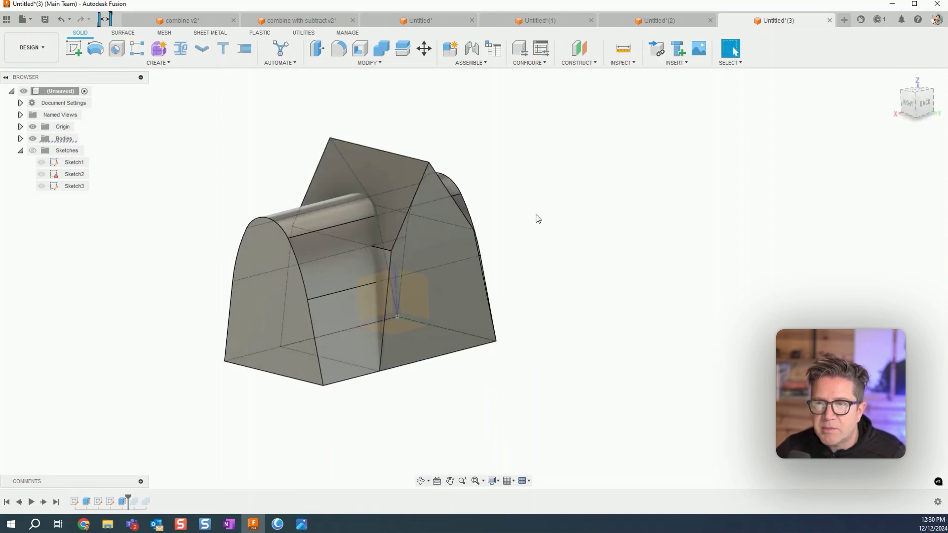
Step: Intersect the roof-shaped target body with the arch tool body, keeping only their shared volume
{"action": "left_click", "coordinate": [383, 51]}
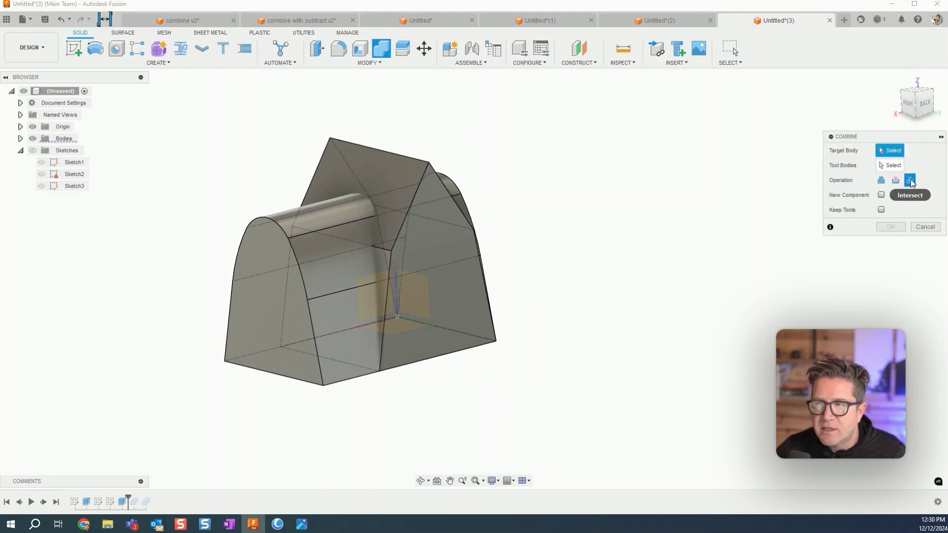
{"action": "left_click", "coordinate": [366, 155]}
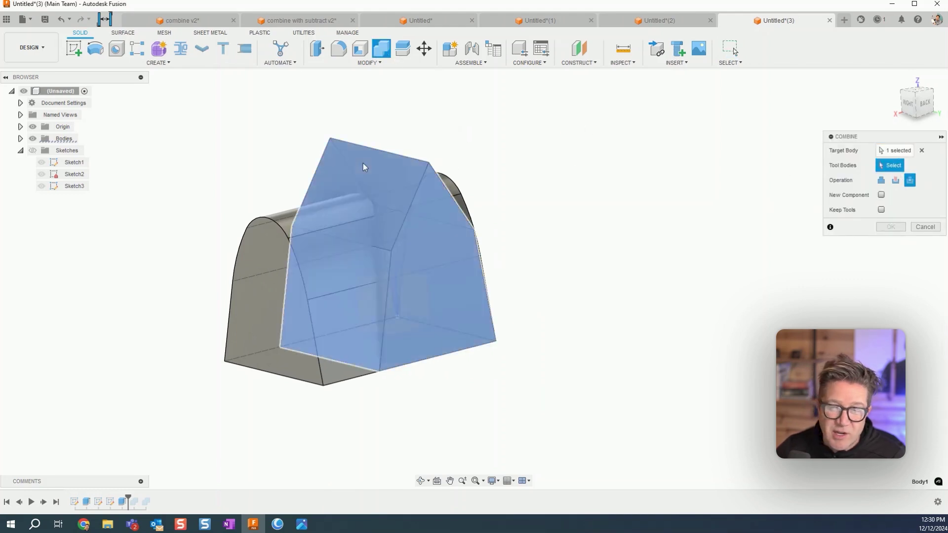
{"action": "left_click", "coordinate": [303, 245]}
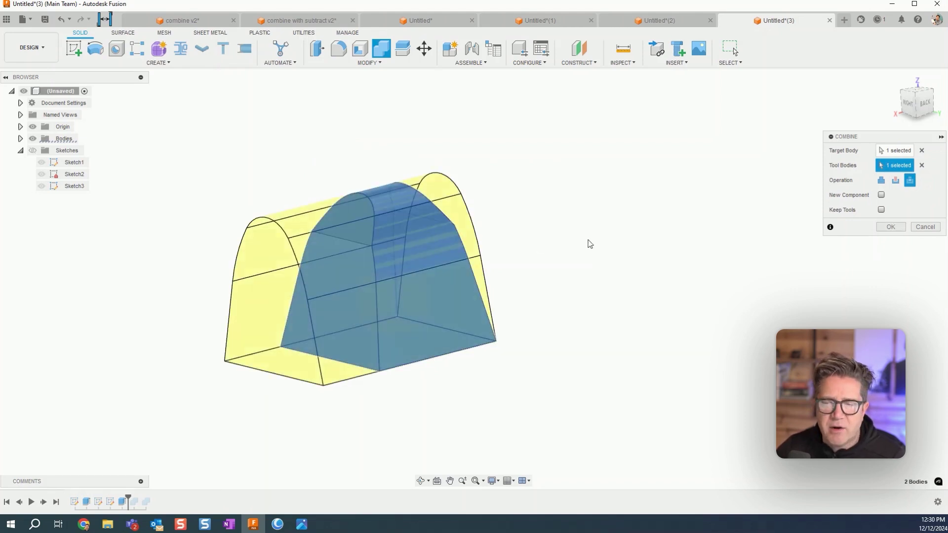
{"action": "mouse_move", "coordinate": [642, 258]}
{"action": "middle_mouse_down", "text": "shift"}
{"action": "mouse_move", "coordinate": [669, 252]}
{"action": "mouse_move", "coordinate": [639, 269]}
{"action": "middle_mouse_up", "text": "shift"}
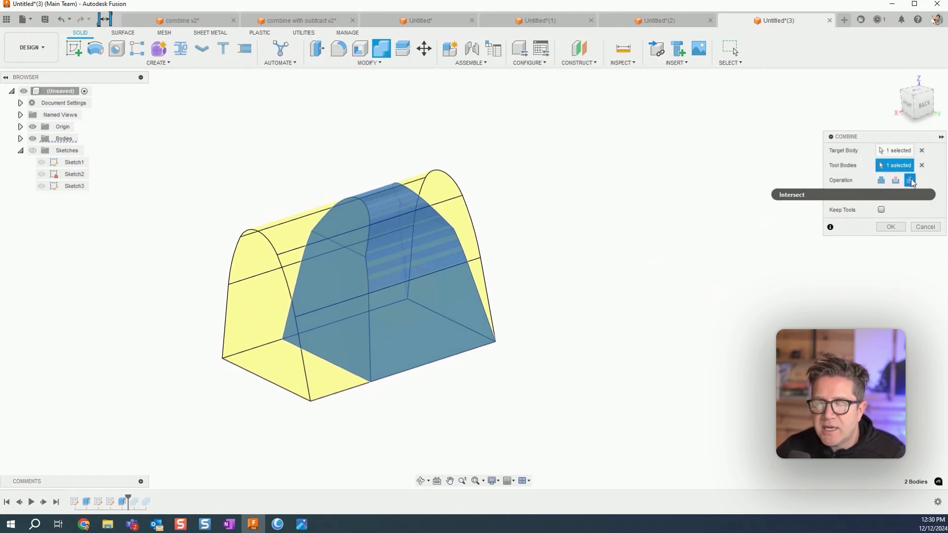
{"action": "left_click", "coordinate": [891, 226]}
{"action": "mouse_move", "coordinate": [571, 349]}
{"action": "middle_mouse_down", "text": "shift"}
{"action": "mouse_move", "coordinate": [602, 332]}
{"action": "mouse_move", "coordinate": [569, 345]}
{"action": "middle_mouse_up", "text": "shift"}
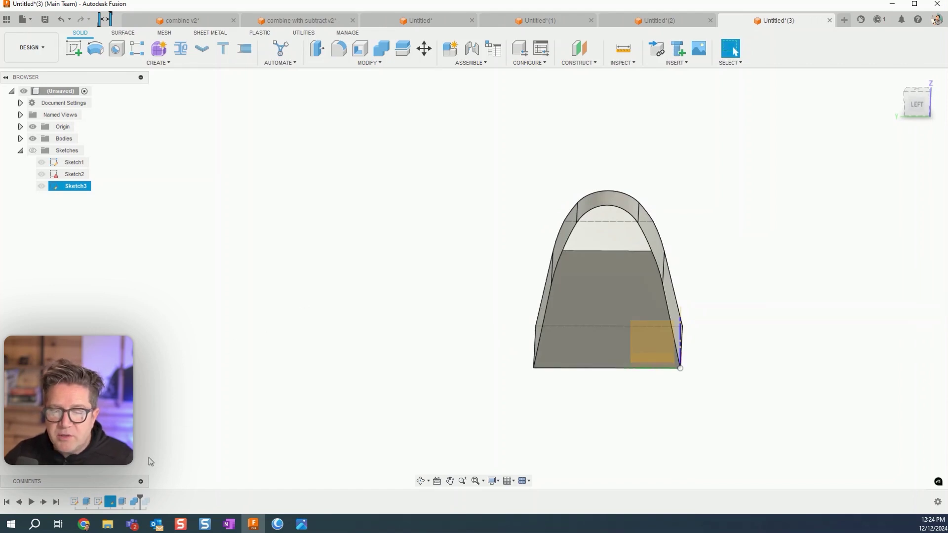
Step: Roll back before the arch and extrude both arch profiles to 90 mm
{"action": "left_click_drag", "start_coordinate": [142, 500], "coordinate": [116, 501]}
{"action": "mouse_move", "coordinate": [411, 344]}
{"action": "middle_mouse_down", "text": "shift"}
{"action": "mouse_move", "coordinate": [718, 303]}
{"action": "mouse_move", "coordinate": [790, 307]}
{"action": "mouse_move", "coordinate": [734, 302]}
{"action": "middle_mouse_up", "text": "shift"}
{"action": "scroll", "coordinate": [691, 321], "scroll_direction": "up", "scroll_amount": 3}
{"action": "left_click", "coordinate": [662, 334]}
{"action": "key", "text": "e"}
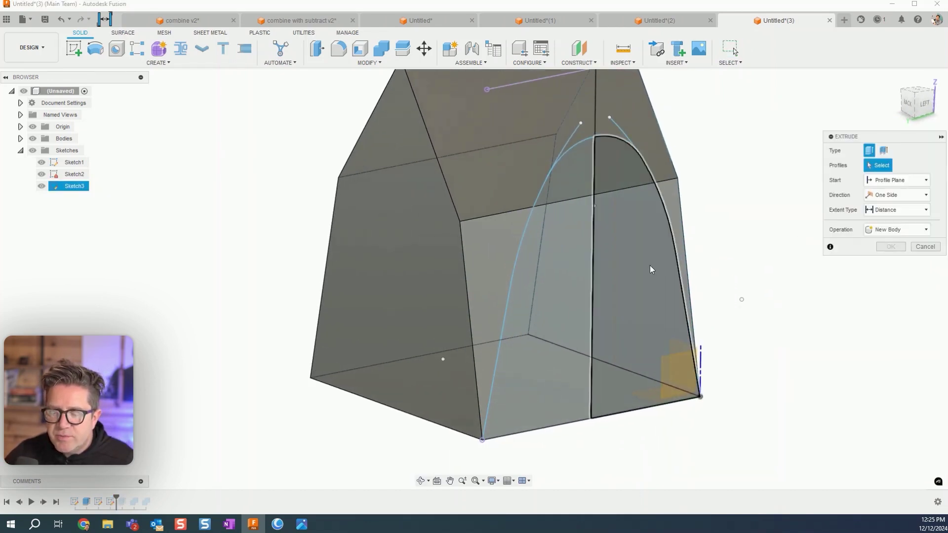
{"action": "left_click", "coordinate": [581, 280]}
{"action": "scroll", "coordinate": [582, 283], "scroll_direction": "down", "scroll_amount": 3}
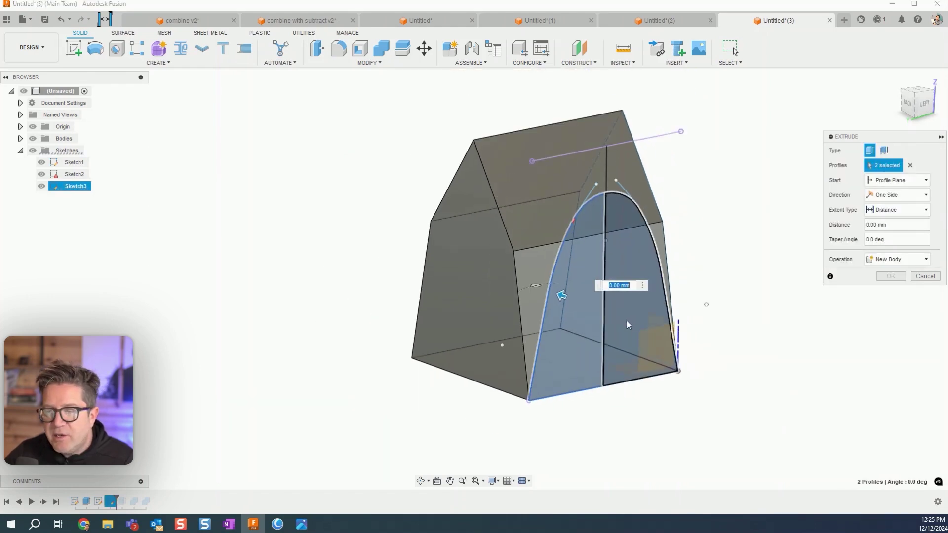
{"action": "left_click_drag", "start_coordinate": [560, 295], "coordinate": [361, 186]}
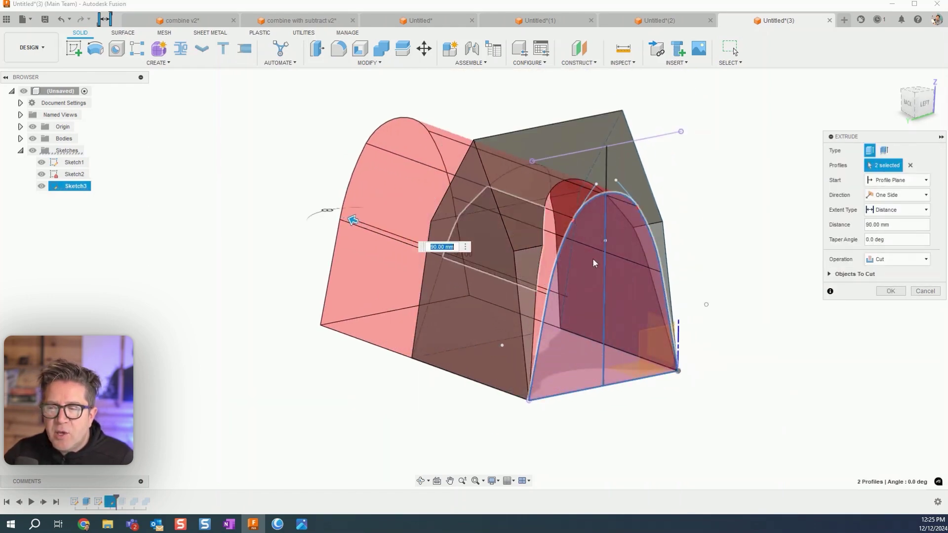
{"action": "mouse_move", "coordinate": [676, 281]}
{"action": "middle_mouse_down", "text": "shift"}
{"action": "mouse_move", "coordinate": [638, 283]}
{"action": "mouse_move", "coordinate": [677, 286]}
{"action": "middle_mouse_up", "text": "shift"}
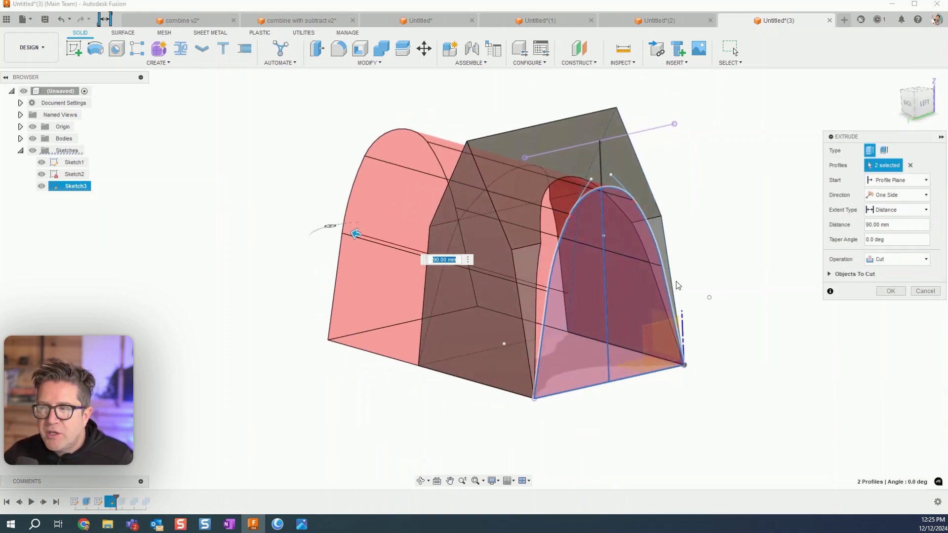
Step: Set the extrusion operation to Intersect, confirm it, and hide the sketches
{"action": "left_click", "coordinate": [905, 260]}
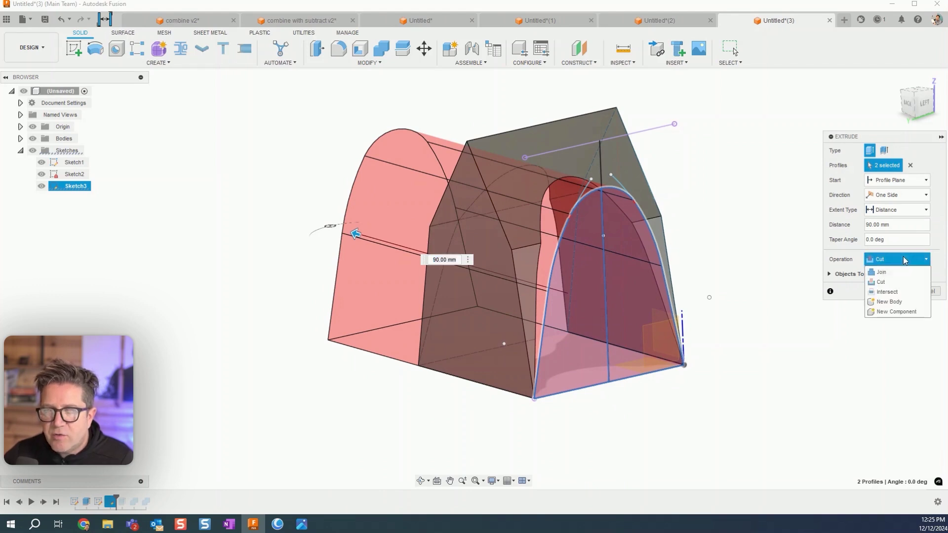
{"action": "left_click", "coordinate": [897, 294]}
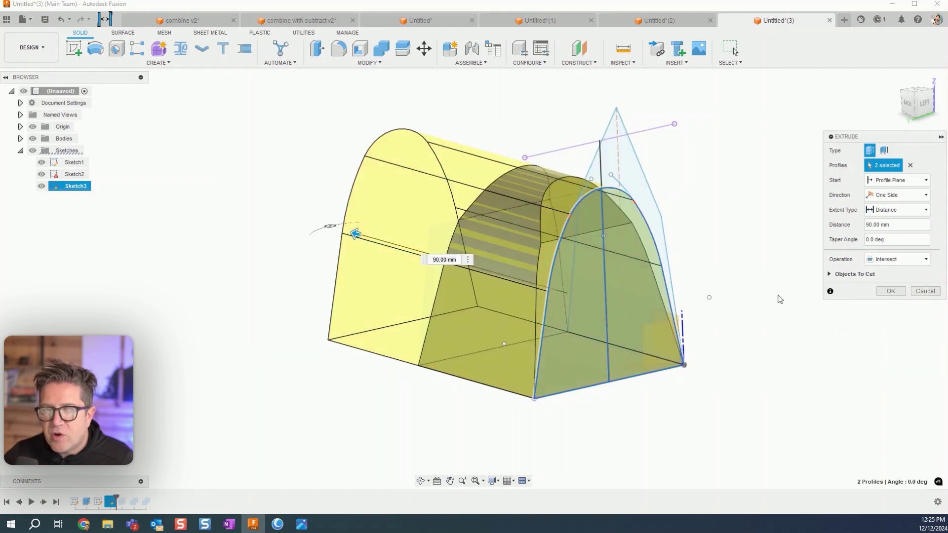
{"action": "scroll", "coordinate": [759, 338], "scroll_direction": "up", "scroll_amount": 2}
{"action": "middle_click_drag", "start_coordinate": [734, 334], "coordinate": [729, 342], "text": "shift"}
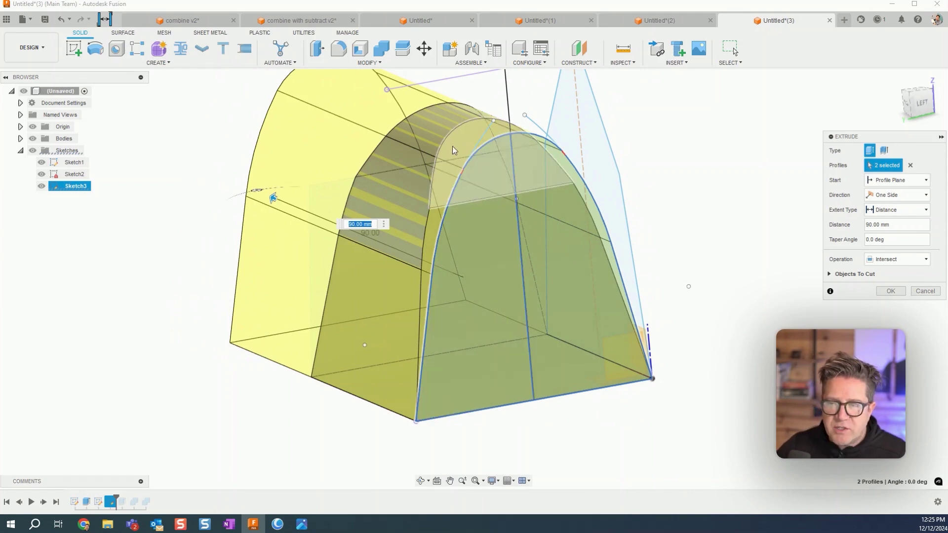
{"action": "left_click", "coordinate": [902, 292]}
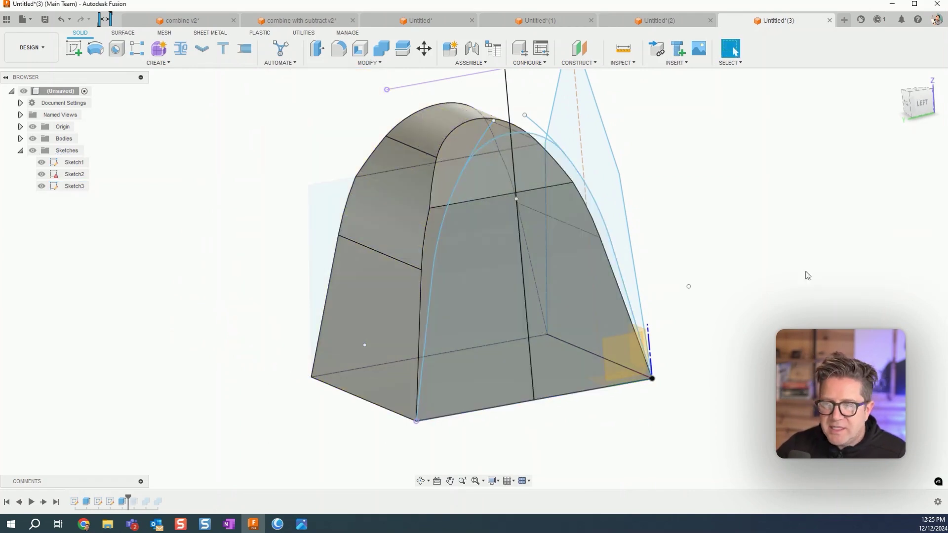
{"action": "key", "text": "F6"}
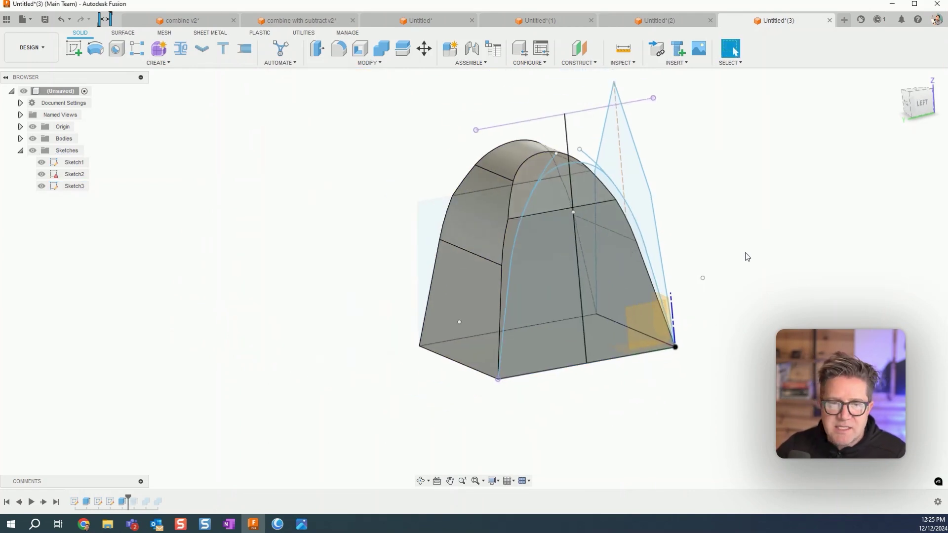
{"action": "left_click", "coordinate": [33, 150]}
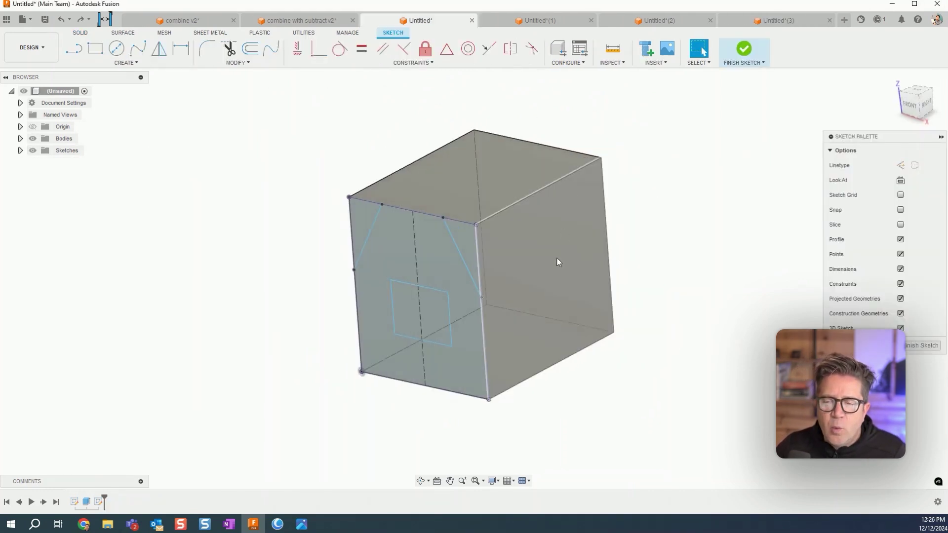
Step: Select the triangular profile at the top-right of the box's front face and start an extrude
{"action": "scroll", "coordinate": [515, 435], "scroll_direction": "up", "scroll_amount": 2}
{"action": "middle_click_drag", "start_coordinate": [496, 445], "coordinate": [517, 429], "text": "shift"}
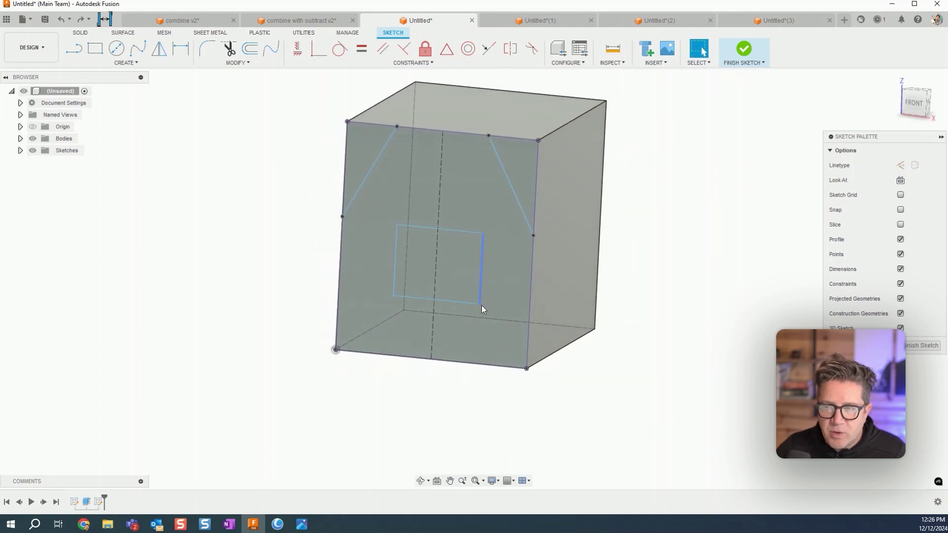
{"action": "middle_click_drag", "start_coordinate": [625, 300], "coordinate": [529, 311], "text": "shift"}
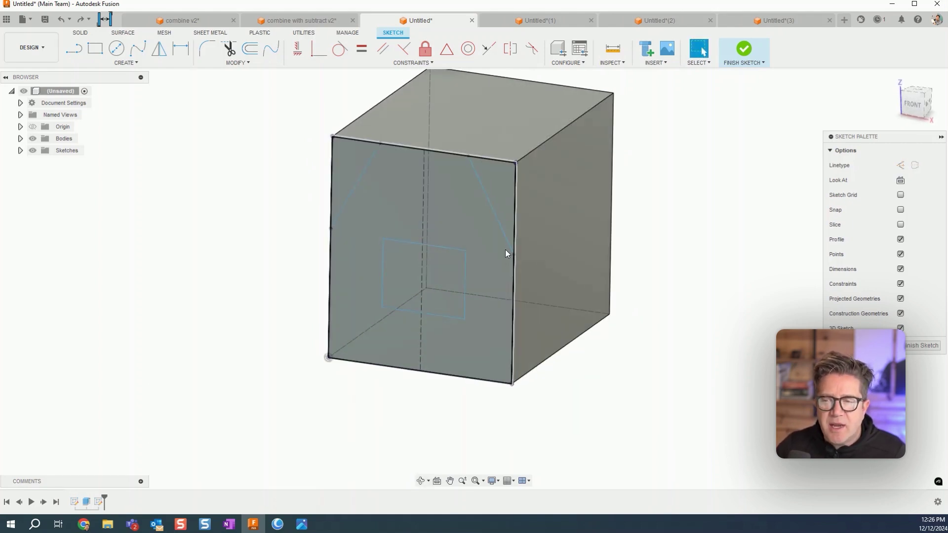
{"action": "left_click", "coordinate": [507, 201]}
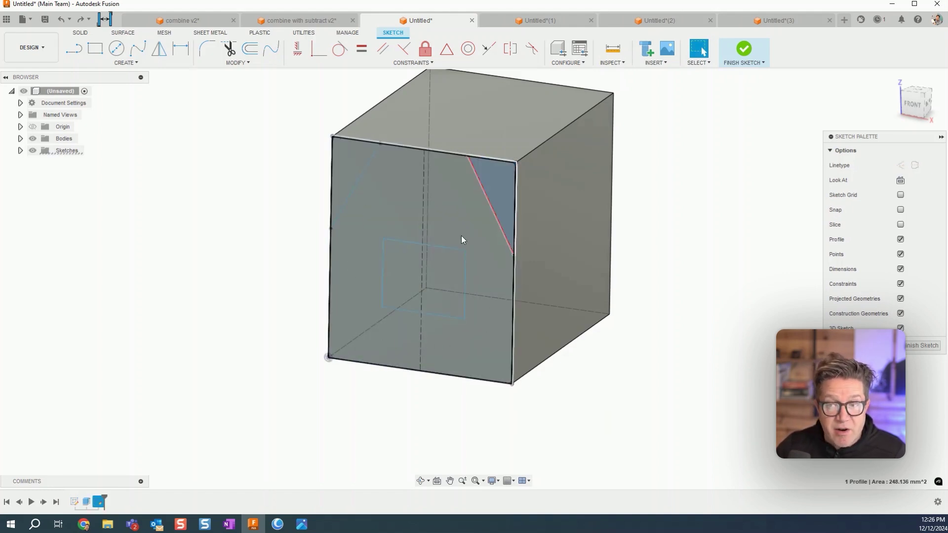
{"action": "middle_click_drag", "start_coordinate": [644, 328], "coordinate": [642, 342], "text": "shift"}
{"action": "key", "text": "e"}
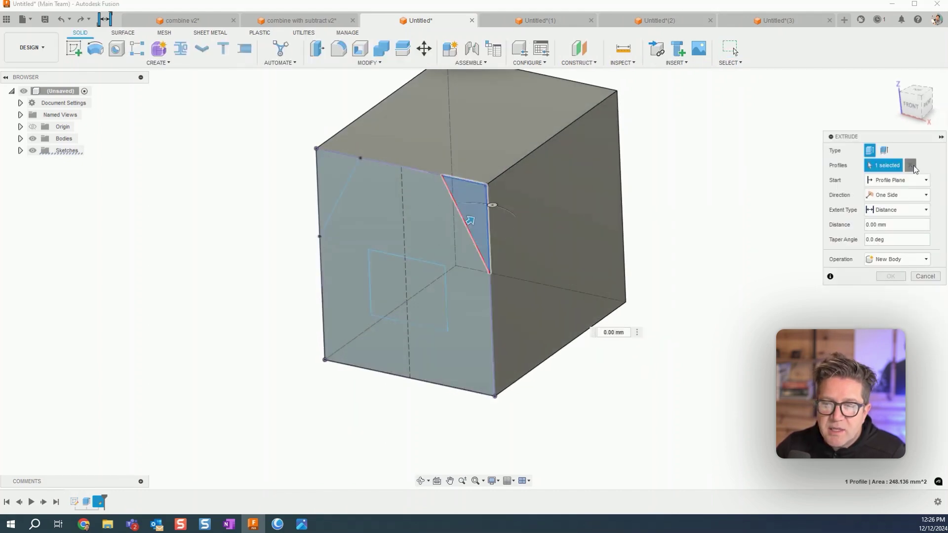
Step: Switch the selection to the house-shaped profile with the square hole and extrude it 105 mm
{"action": "left_click", "coordinate": [476, 232]}
{"action": "left_click", "coordinate": [434, 230]}
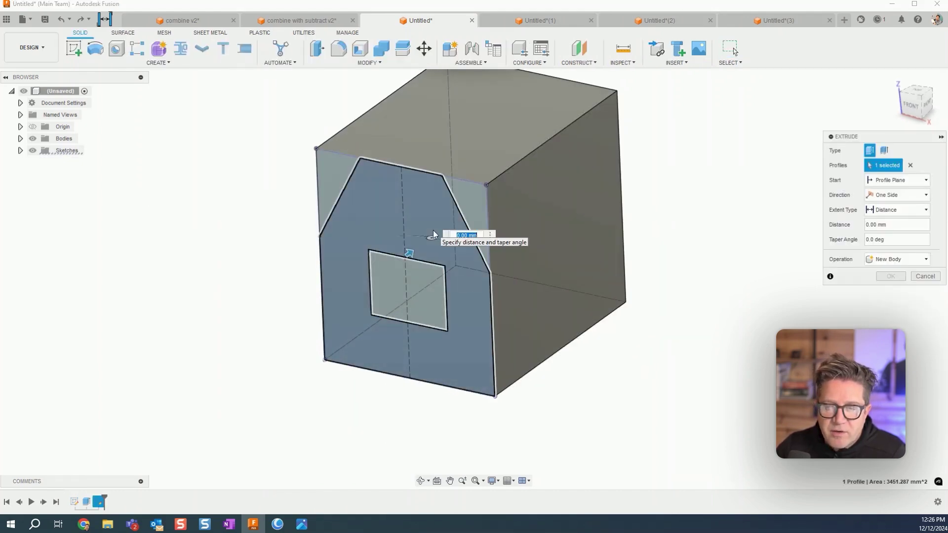
{"action": "left_click_drag", "start_coordinate": [427, 244], "coordinate": [590, 128]}
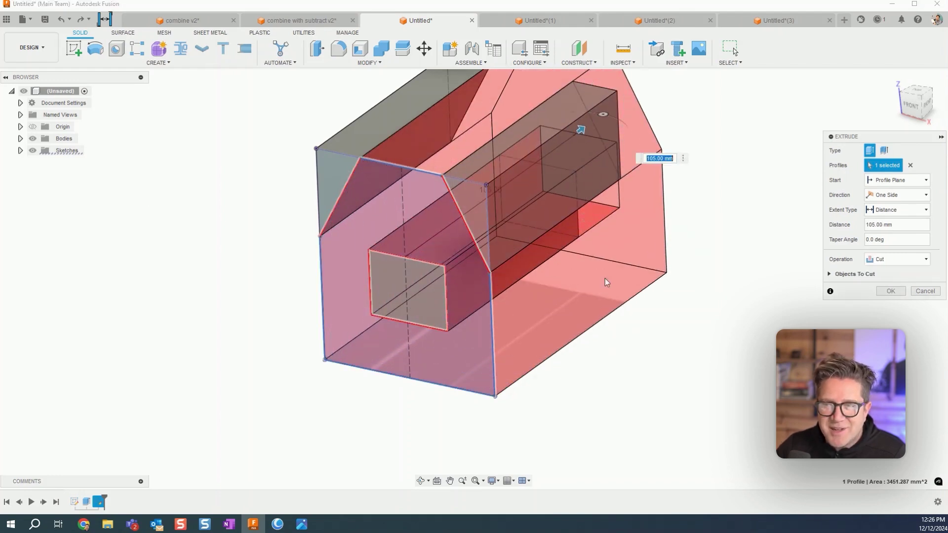
{"action": "scroll", "coordinate": [592, 317], "scroll_direction": "down", "scroll_amount": 3}
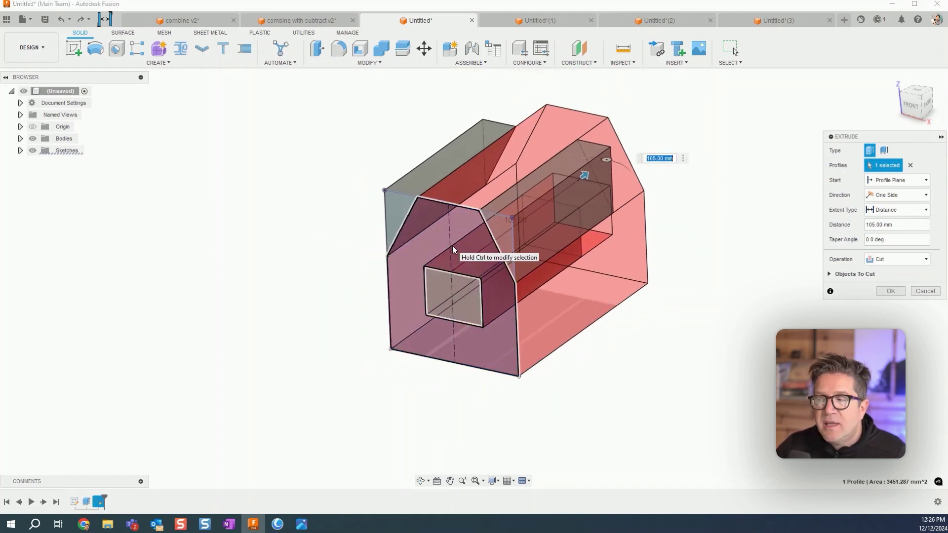
Step: Set the operation to Intersect, confirm, and hide the sketches to view the holed solid
{"action": "left_click", "coordinate": [894, 260]}
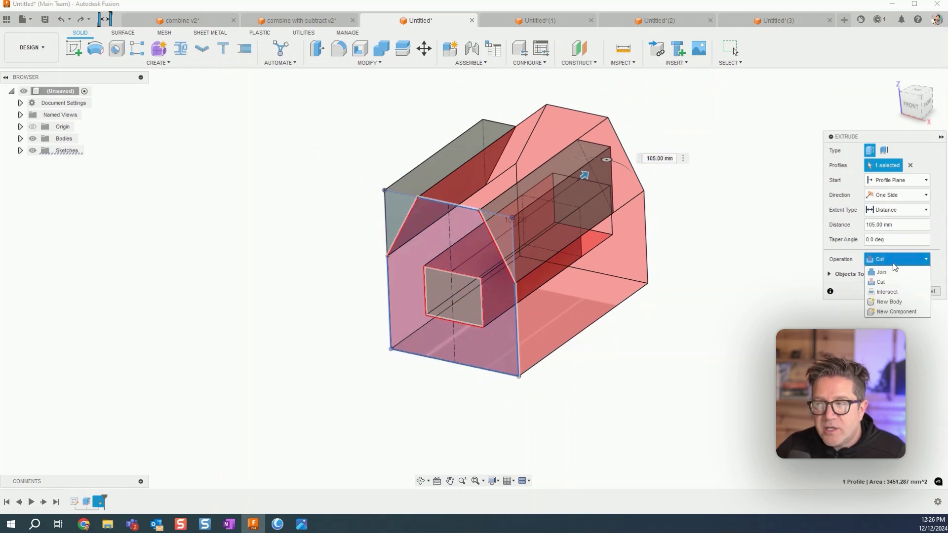
{"action": "left_click", "coordinate": [887, 291]}
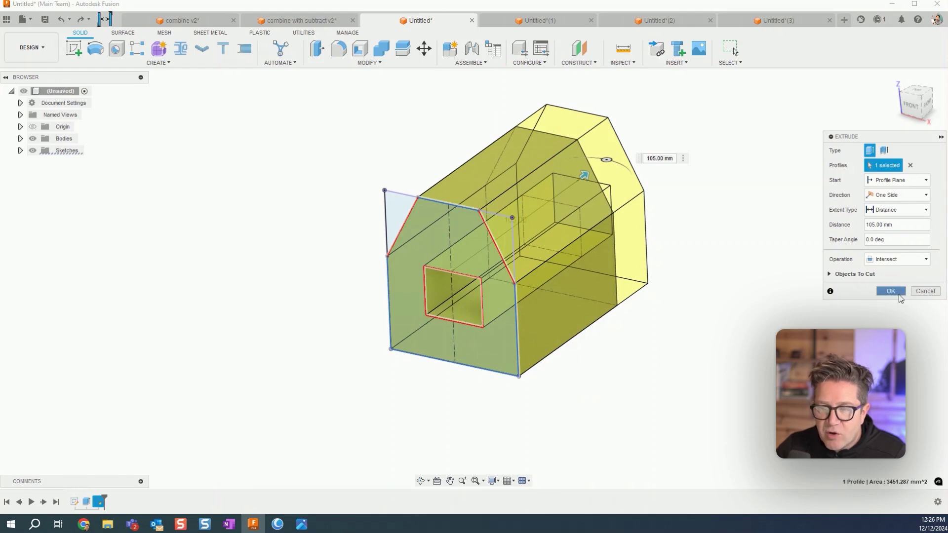
{"action": "left_click", "coordinate": [898, 294]}
{"action": "mouse_move", "coordinate": [571, 321]}
{"action": "middle_mouse_down", "text": "shift"}
{"action": "mouse_move", "coordinate": [611, 328]}
{"action": "mouse_move", "coordinate": [580, 319]}
{"action": "middle_mouse_up", "text": "shift"}
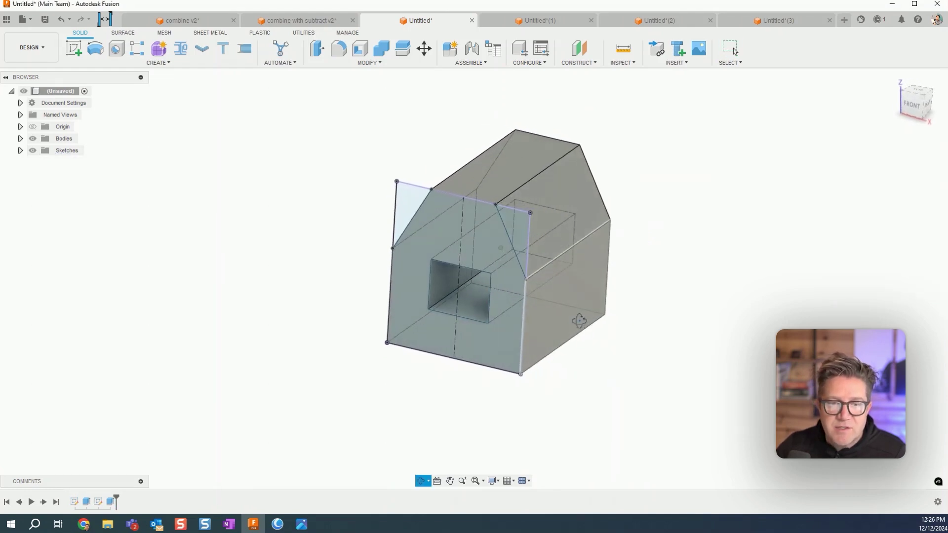
{"action": "left_click", "coordinate": [34, 151]}
{"action": "middle_click_drag", "start_coordinate": [349, 265], "coordinate": [439, 269], "text": "shift"}
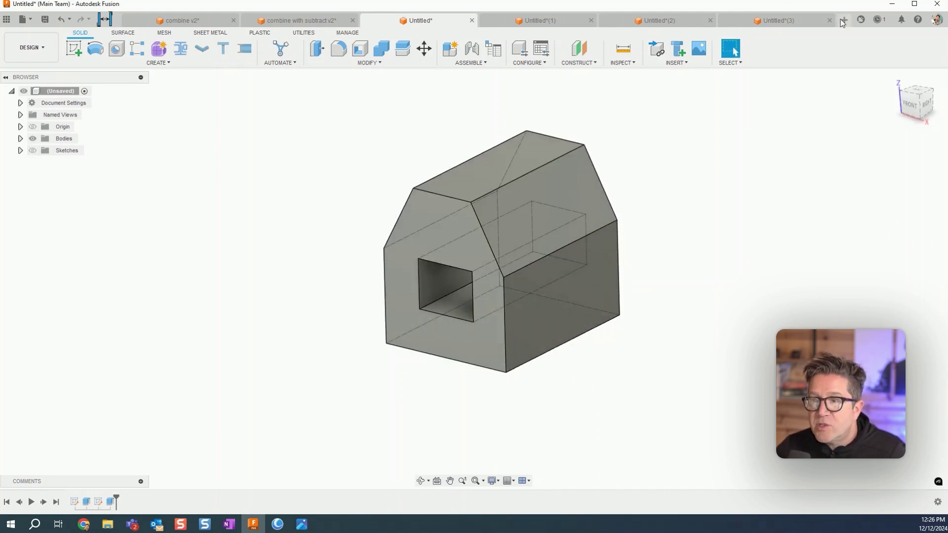
Step: Switch to the Untitled*(2) design and orbit around its two spline curves
{"action": "left_click", "coordinate": [785, 20]}
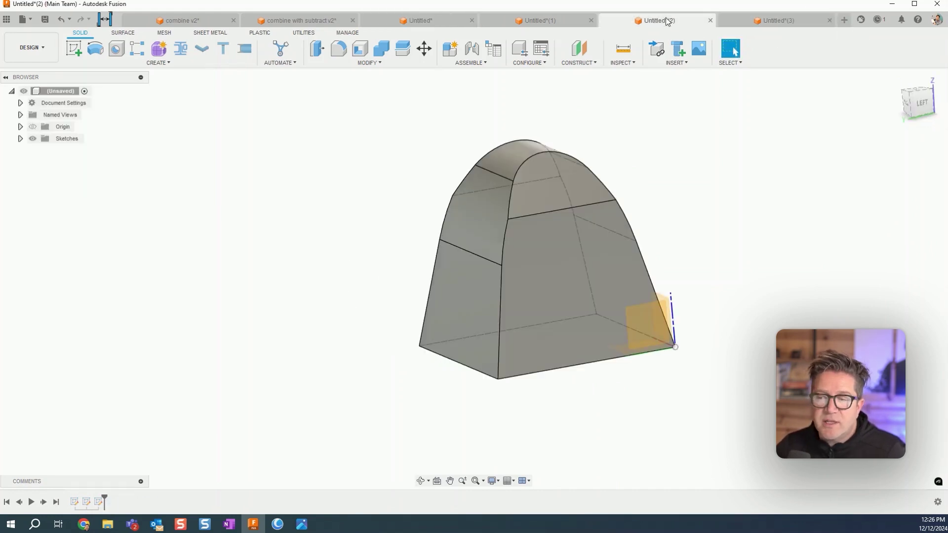
{"action": "left_click", "coordinate": [660, 21]}
{"action": "mouse_move", "coordinate": [584, 206]}
{"action": "middle_mouse_down", "text": "shift"}
{"action": "mouse_move", "coordinate": [596, 160]}
{"action": "mouse_move", "coordinate": [602, 183]}
{"action": "mouse_move", "coordinate": [583, 227]}
{"action": "middle_mouse_up", "text": "shift"}
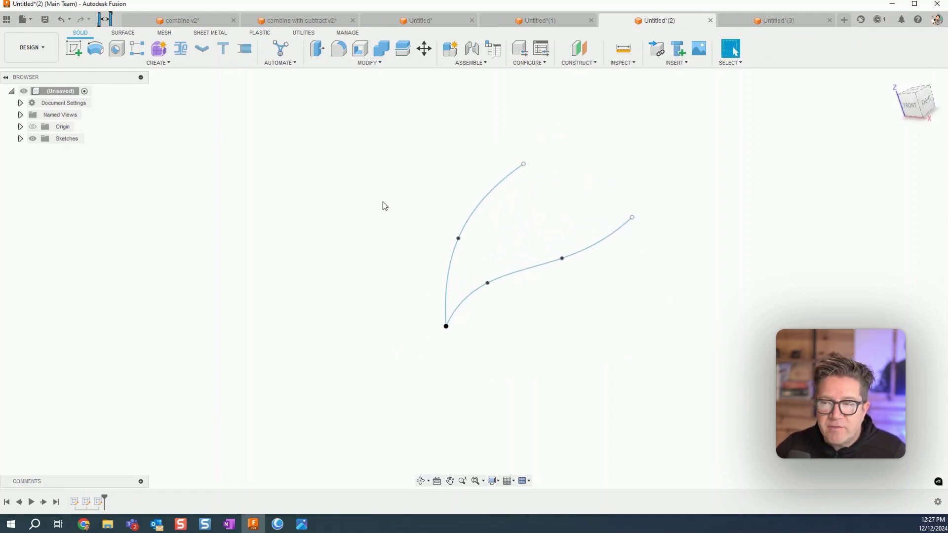
{"action": "mouse_move", "coordinate": [562, 232]}
{"action": "middle_mouse_down", "text": "shift"}
{"action": "mouse_move", "coordinate": [613, 233]}
{"action": "mouse_move", "coordinate": [571, 232]}
{"action": "mouse_move", "coordinate": [580, 247]}
{"action": "middle_mouse_up", "text": "shift"}
{"action": "left_click", "coordinate": [448, 306]}
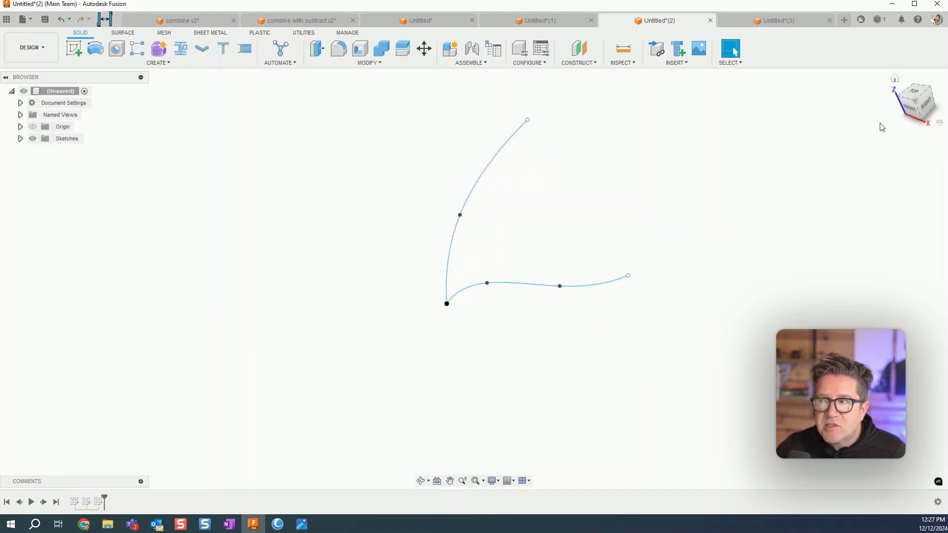
Step: View the splines from Front and Left, then start a new sketch on a plane
{"action": "left_click", "coordinate": [911, 114]}
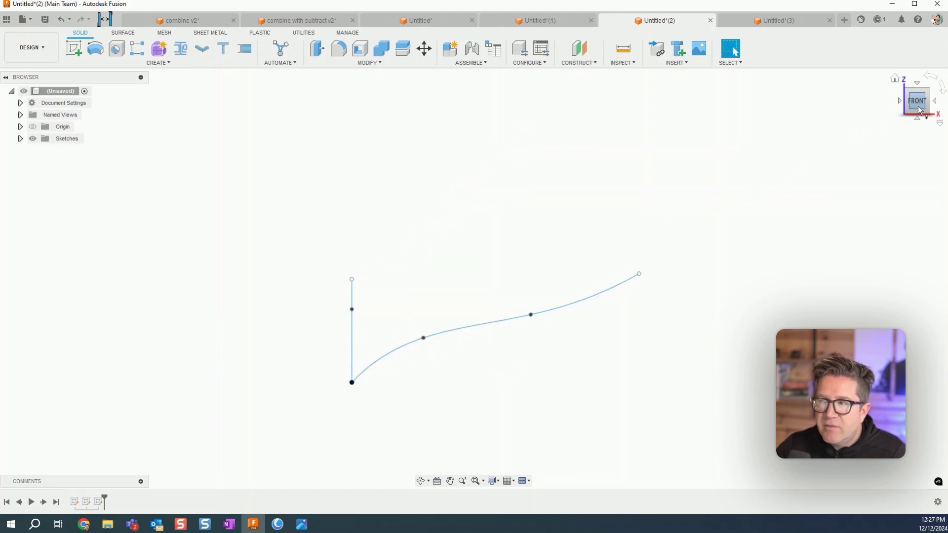
{"action": "left_click", "coordinate": [898, 100]}
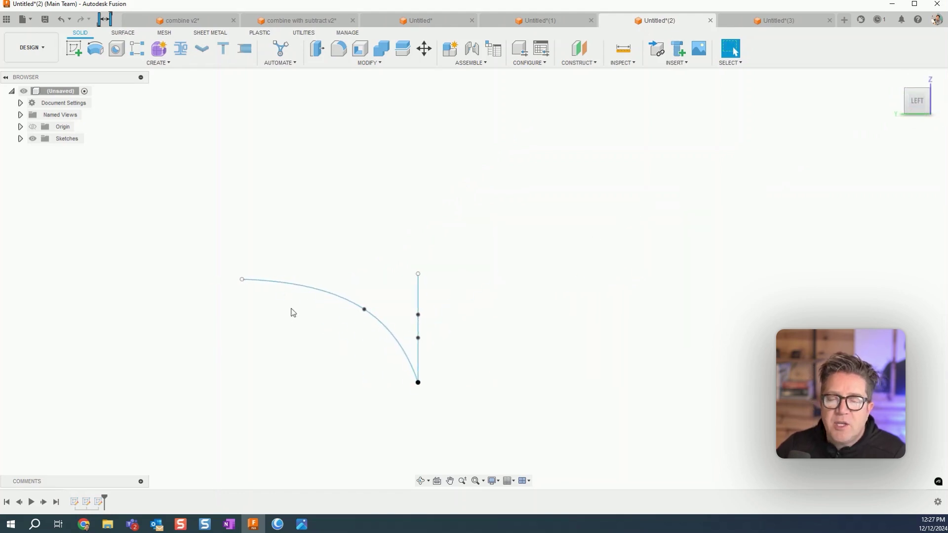
{"action": "left_click", "coordinate": [74, 48]}
{"action": "left_click", "coordinate": [388, 354]}
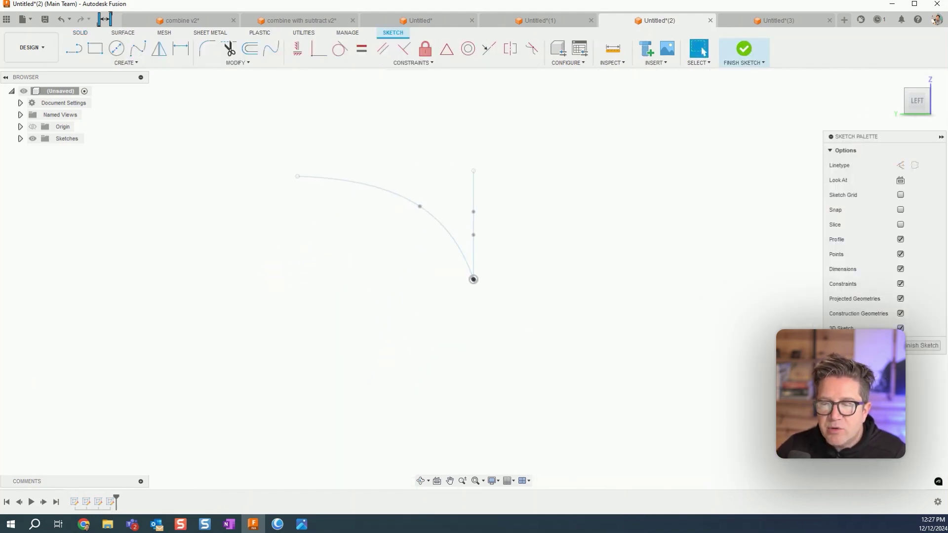
{"action": "type", "text": "sinter"}
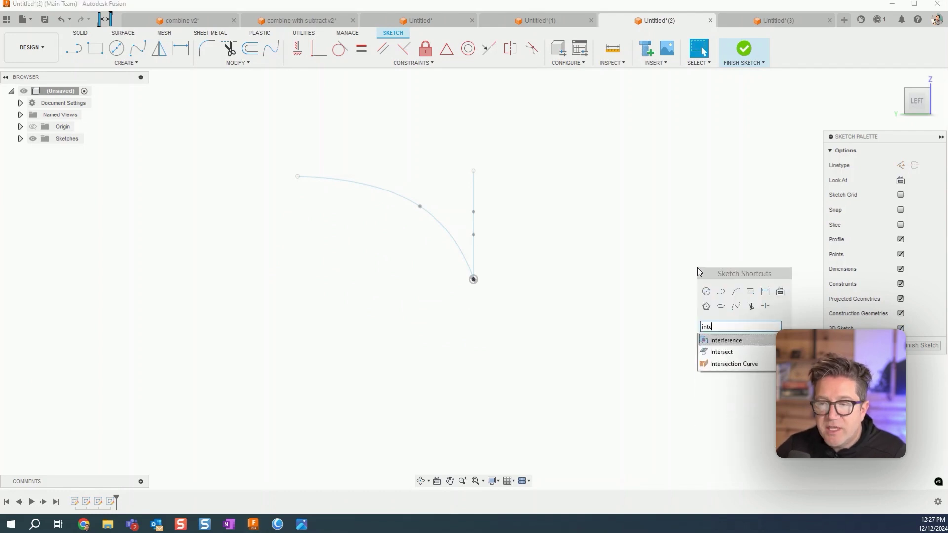
{"action": "left_click", "coordinate": [722, 364]}
{"action": "middle_click_drag", "start_coordinate": [508, 275], "coordinate": [500, 284], "text": "shift"}
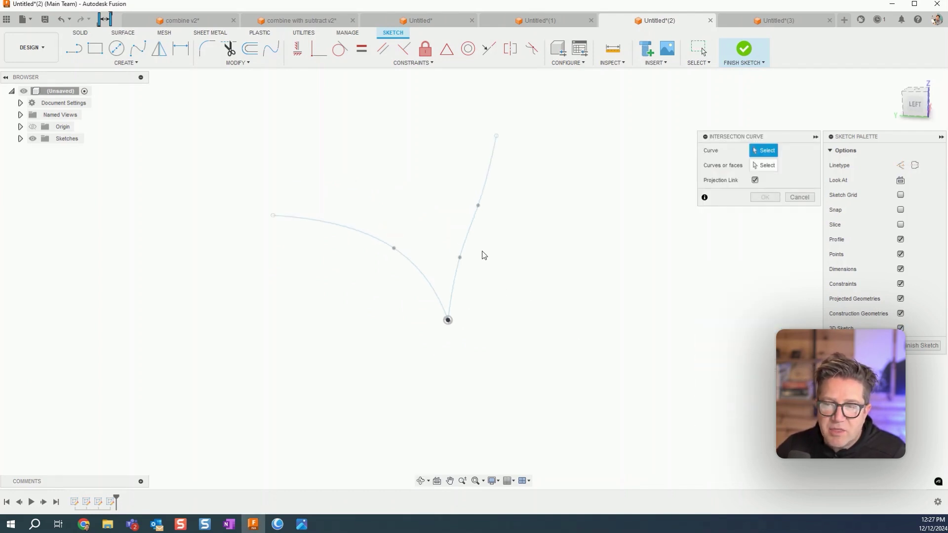
{"action": "left_click", "coordinate": [468, 234]}
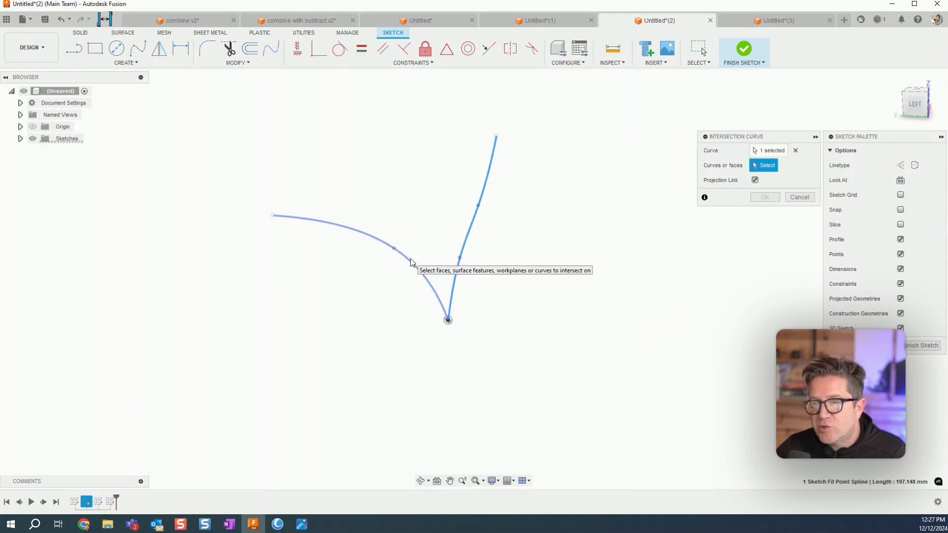
{"action": "left_click", "coordinate": [410, 259]}
{"action": "mouse_move", "coordinate": [469, 346]}
{"action": "middle_mouse_down", "text": "shift"}
{"action": "mouse_move", "coordinate": [529, 332]}
{"action": "mouse_move", "coordinate": [501, 375]}
{"action": "mouse_move", "coordinate": [534, 362]}
{"action": "mouse_move", "coordinate": [484, 345]}
{"action": "mouse_move", "coordinate": [457, 369]}
{"action": "mouse_move", "coordinate": [465, 356]}
{"action": "middle_mouse_up", "text": "shift"}
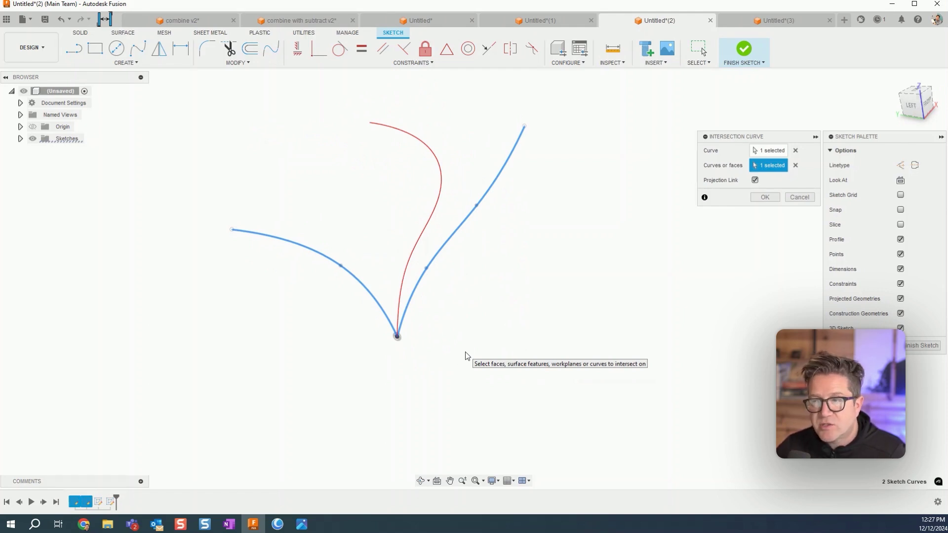
{"action": "left_click", "coordinate": [458, 223]}
{"action": "left_click", "coordinate": [457, 221]}
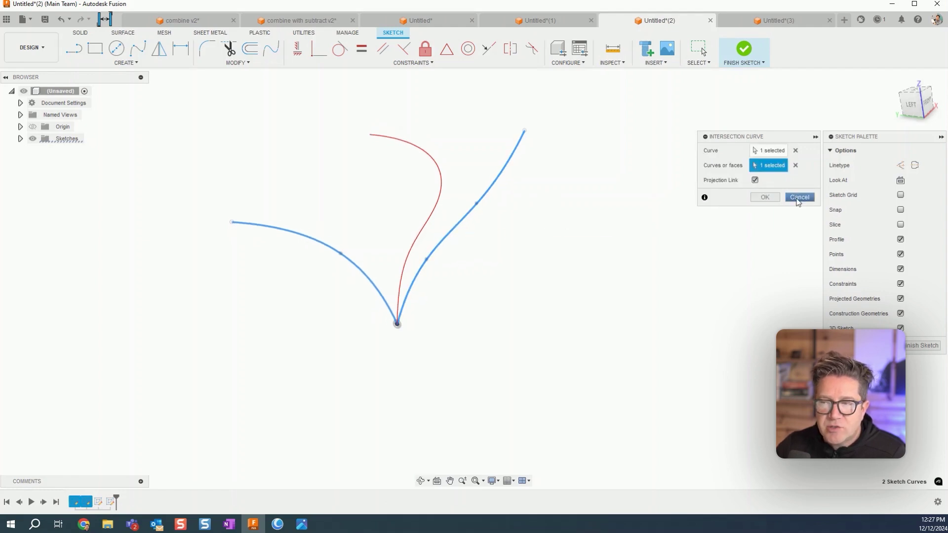
{"action": "left_click", "coordinate": [798, 198]}
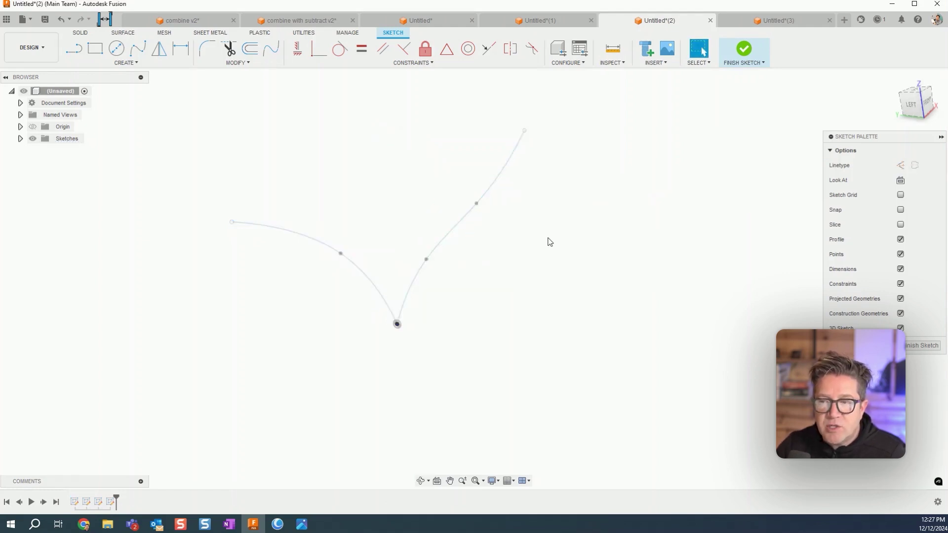
Step: Extrude the left spline into a surface using the SURFACE tab's Extrude
{"action": "type", "text": "spro"}
{"action": "key", "text": "Escape"}
{"action": "key", "text": "Escape"}
{"action": "left_click", "coordinate": [124, 33]}
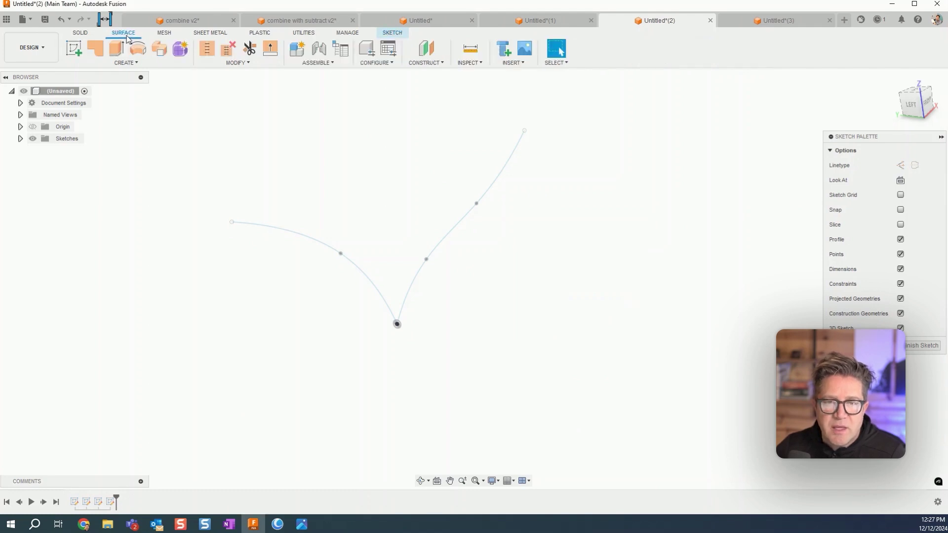
{"action": "left_click", "coordinate": [116, 48]}
{"action": "left_click", "coordinate": [343, 261]}
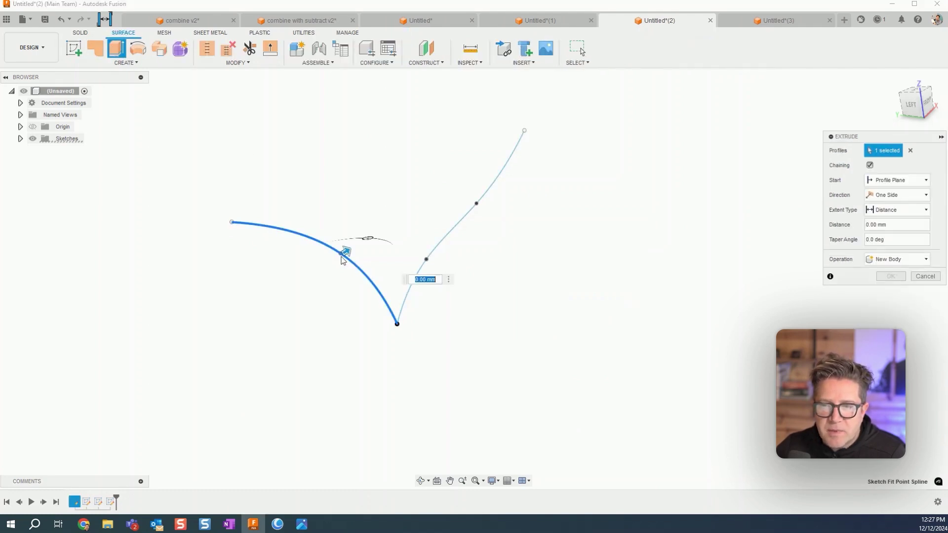
{"action": "left_click", "coordinate": [888, 278]}
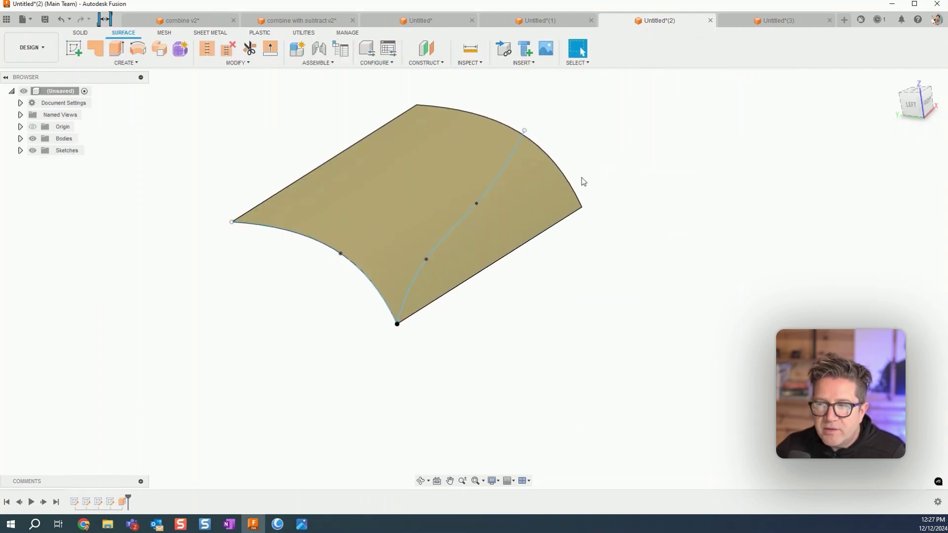
Step: Repeat the surface extrusion on the right spline at 185 mm so the surfaces cross
{"action": "right_click", "coordinate": [615, 167]}
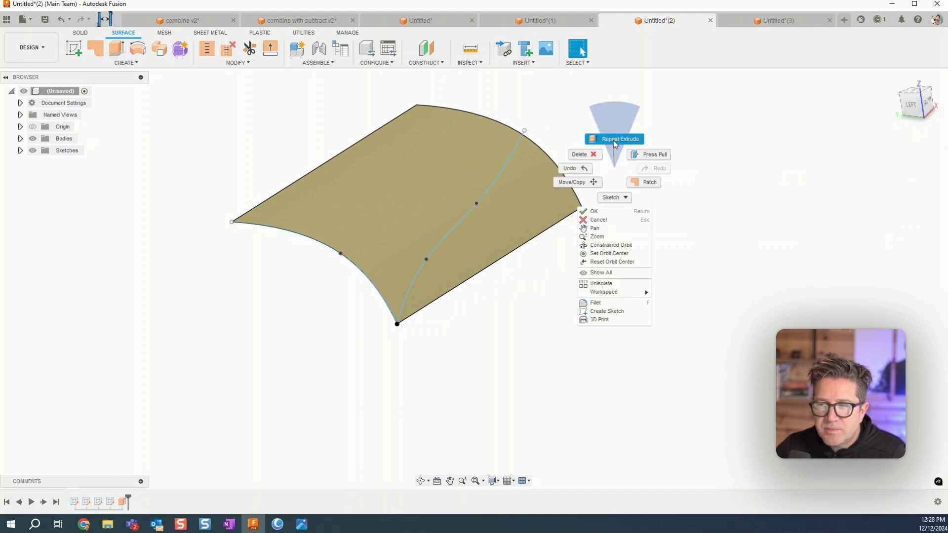
{"action": "left_click", "coordinate": [614, 139]}
{"action": "left_click", "coordinate": [503, 167]}
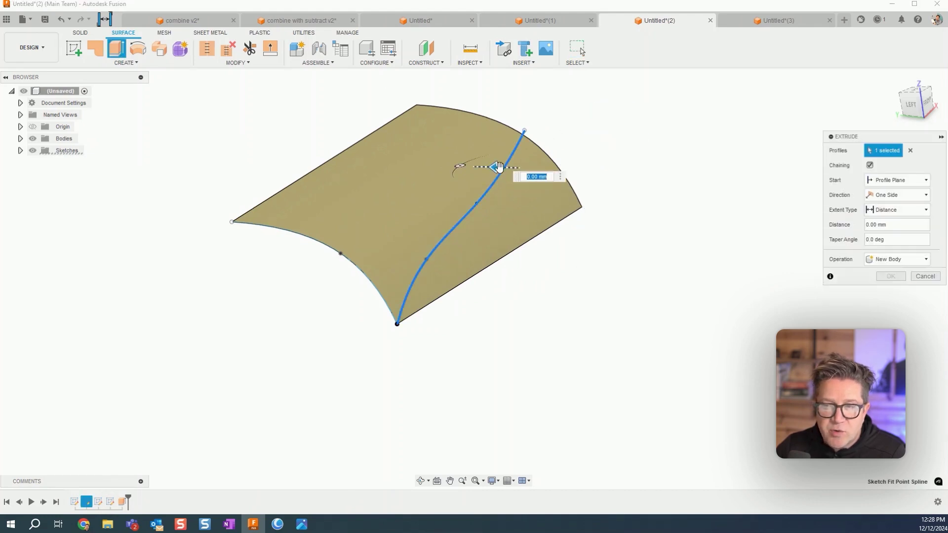
{"action": "left_click_drag", "start_coordinate": [498, 167], "coordinate": [246, 197]}
{"action": "middle_click_drag", "start_coordinate": [616, 309], "coordinate": [625, 345], "text": "shift"}
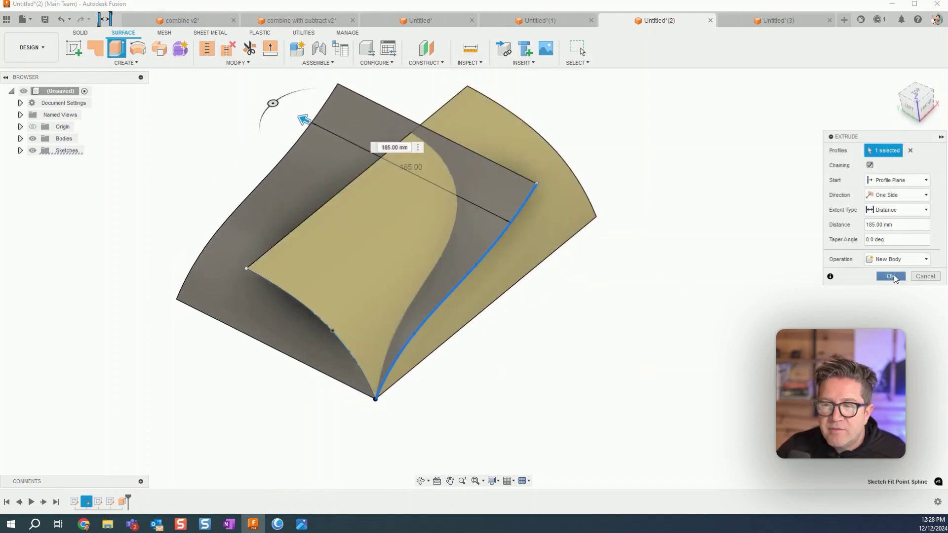
{"action": "left_click", "coordinate": [891, 276]}
{"action": "middle_click_drag", "start_coordinate": [514, 326], "coordinate": [494, 315], "text": "shift"}
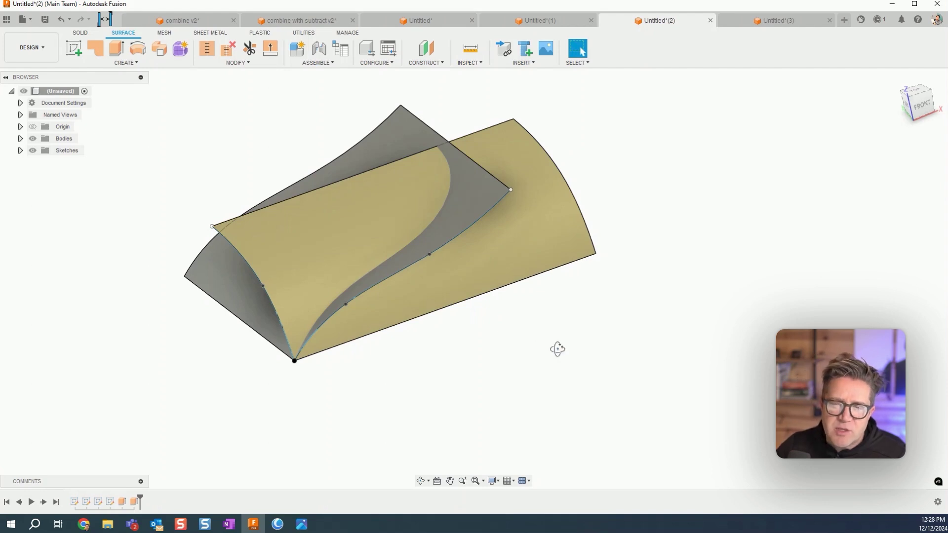
{"action": "middle_click_drag", "start_coordinate": [557, 347], "coordinate": [512, 355], "text": "shift"}
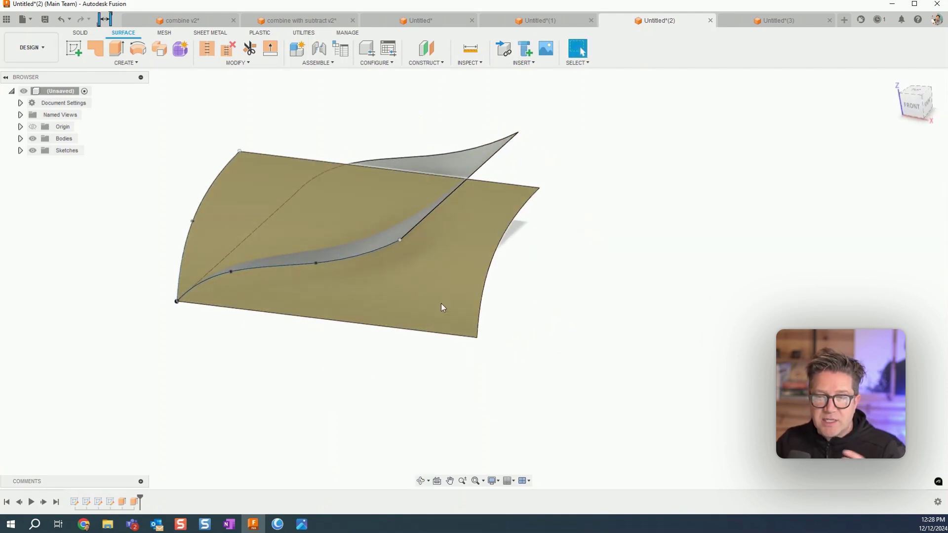